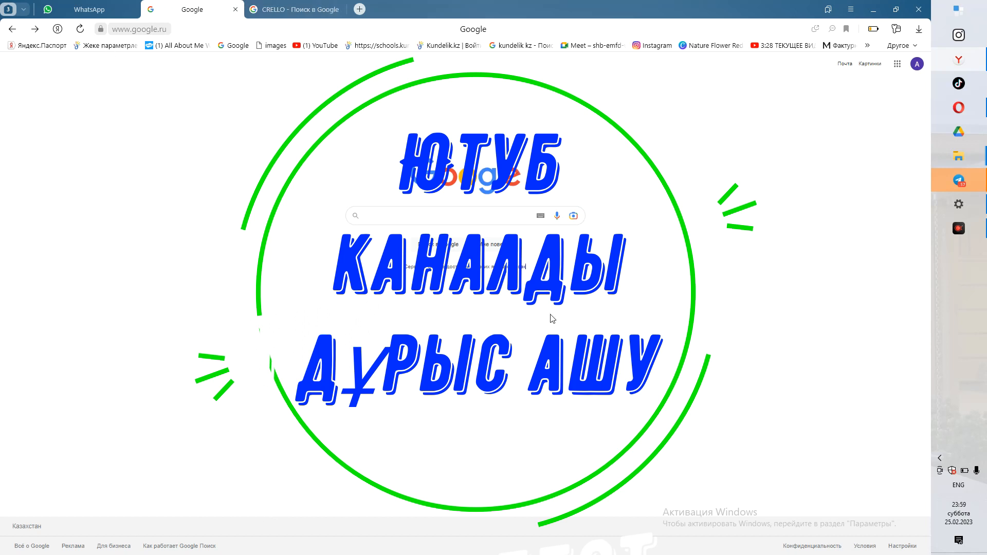
Open YouTube from the Google apps and go to the signed-in account's own channel page.
{"action": "left_click", "coordinate": [916, 66]}
{"action": "left_click", "coordinate": [870, 147]}
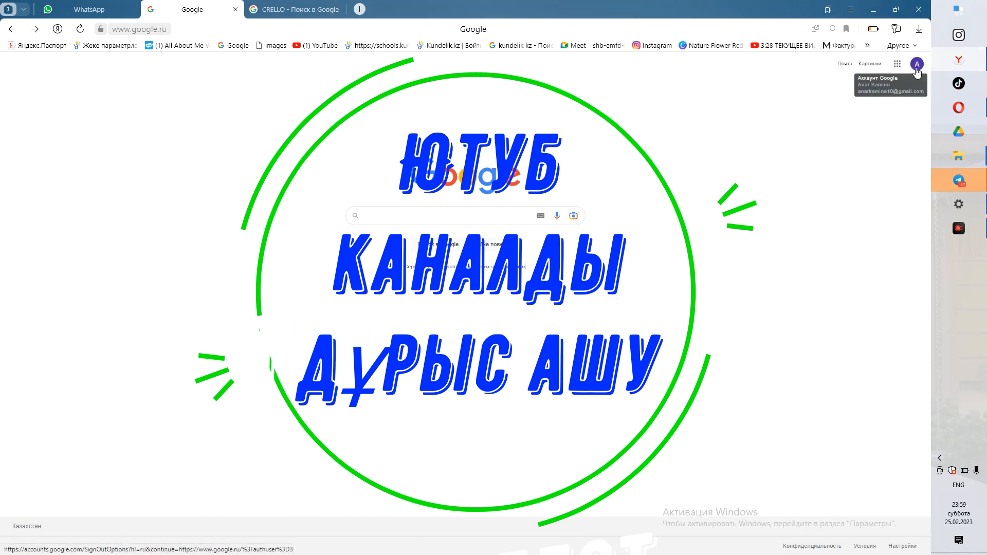
{"action": "left_click", "coordinate": [898, 65]}
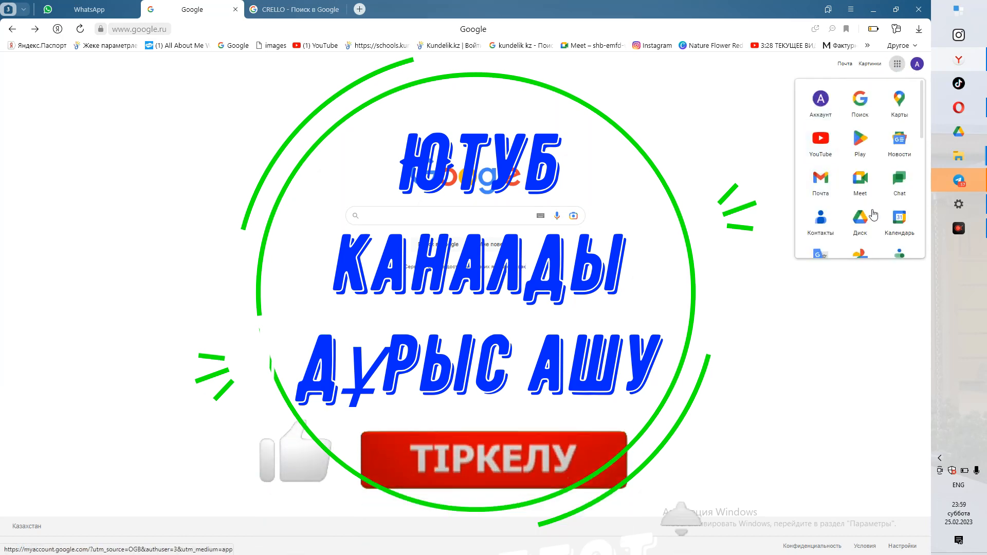
{"action": "mouse_move", "coordinate": [934, 117]}
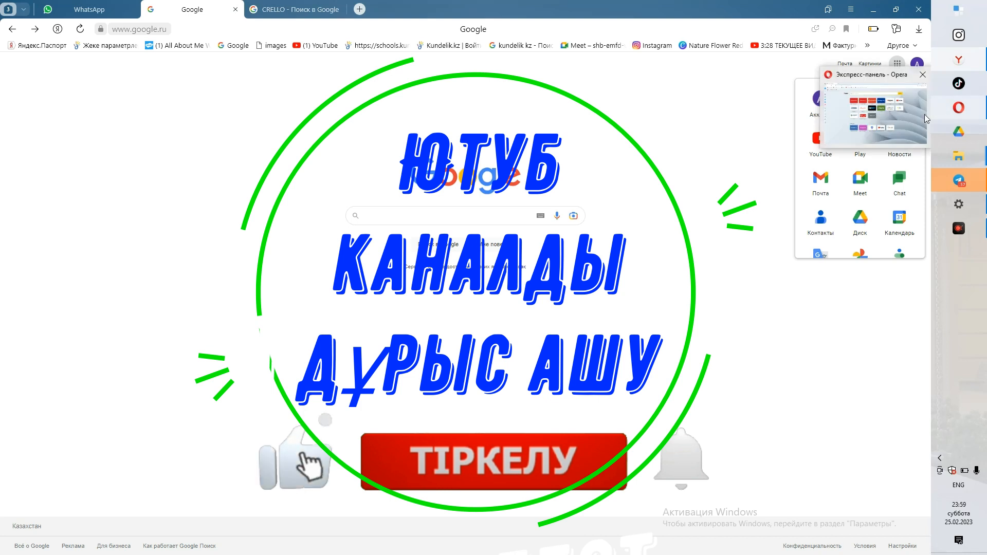
{"action": "scroll", "coordinate": [872, 208], "scroll_direction": "down", "scroll_amount": 3}
{"action": "scroll", "coordinate": [874, 215], "scroll_direction": "up", "scroll_amount": 3}
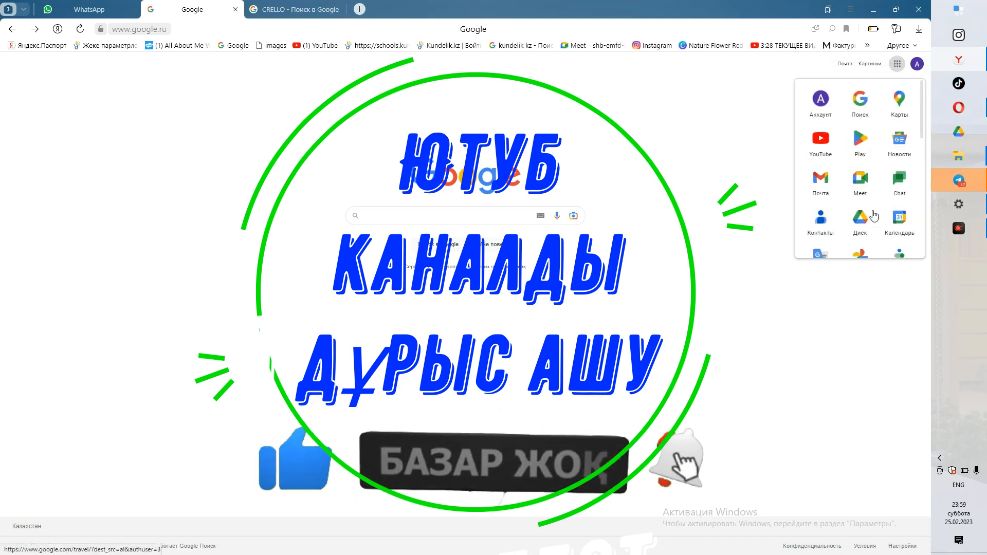
{"action": "left_click", "coordinate": [819, 156]}
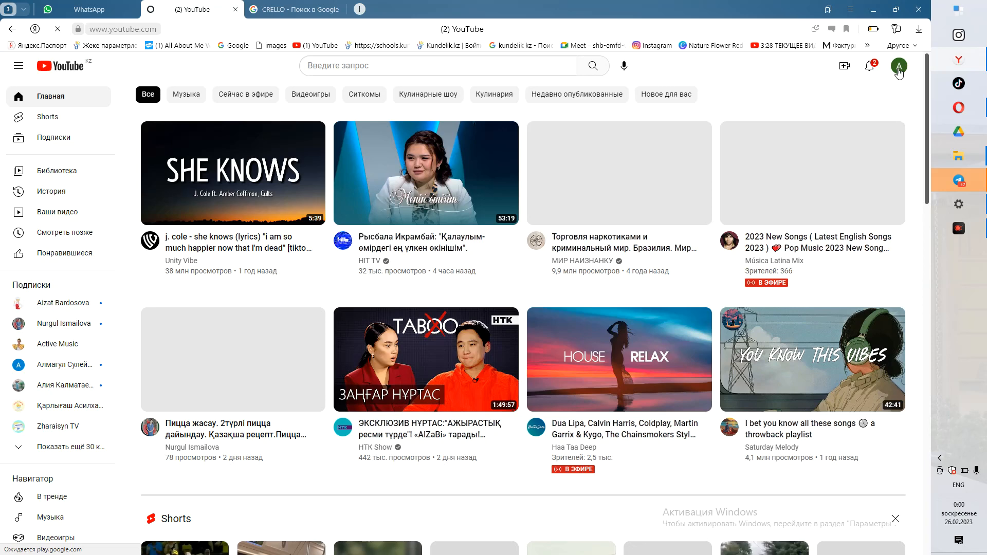
{"action": "left_click", "coordinate": [899, 70]}
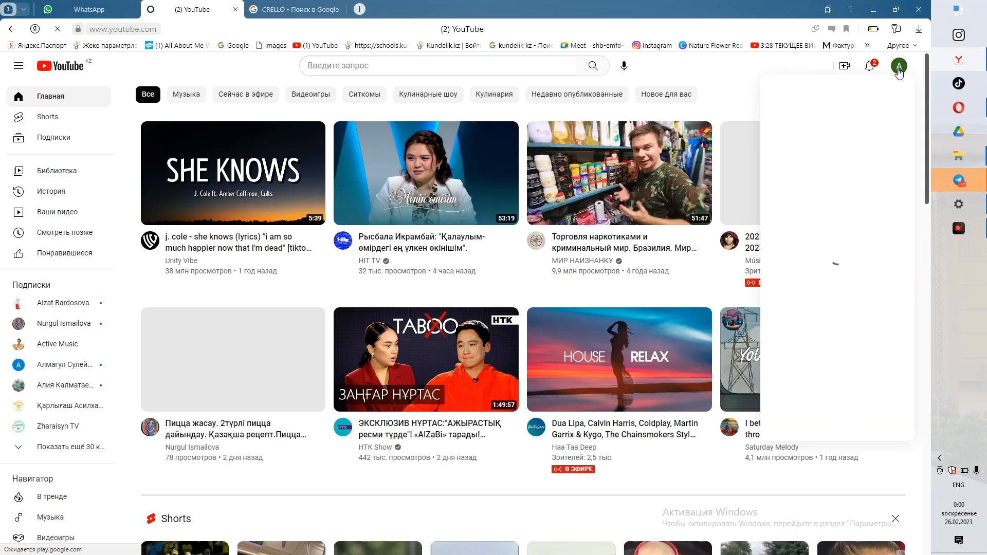
{"action": "left_click", "coordinate": [799, 148]}
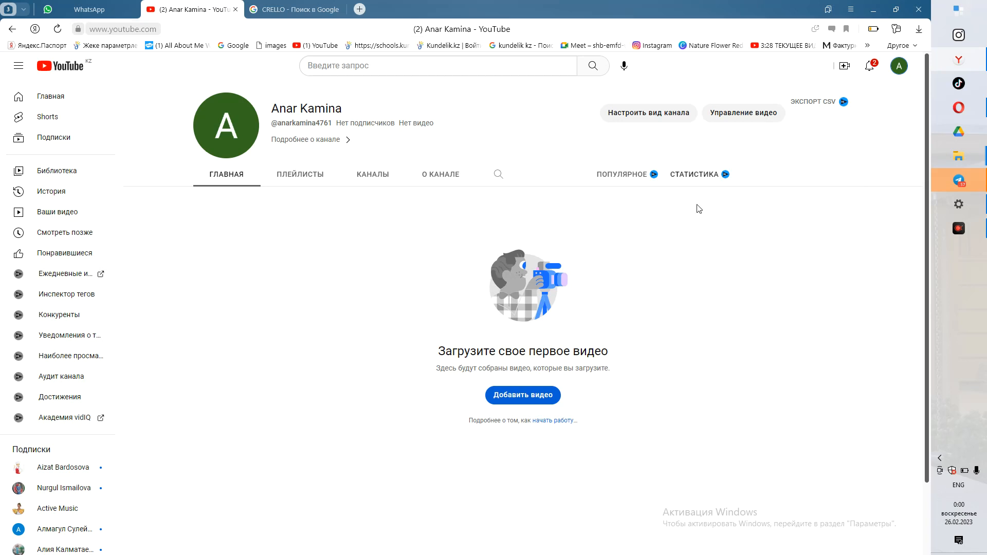
{"action": "left_click", "coordinate": [532, 397]}
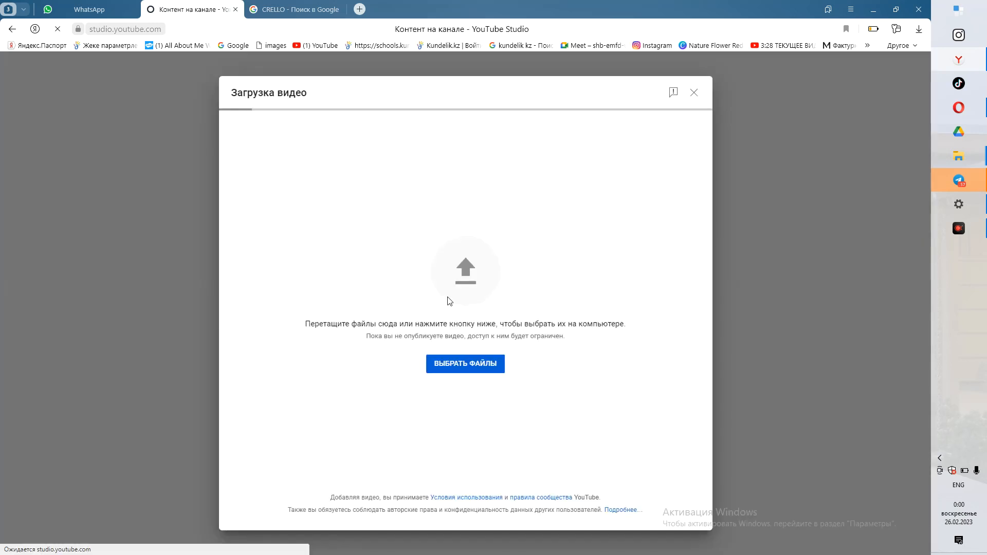
{"action": "left_click", "coordinate": [459, 366]}
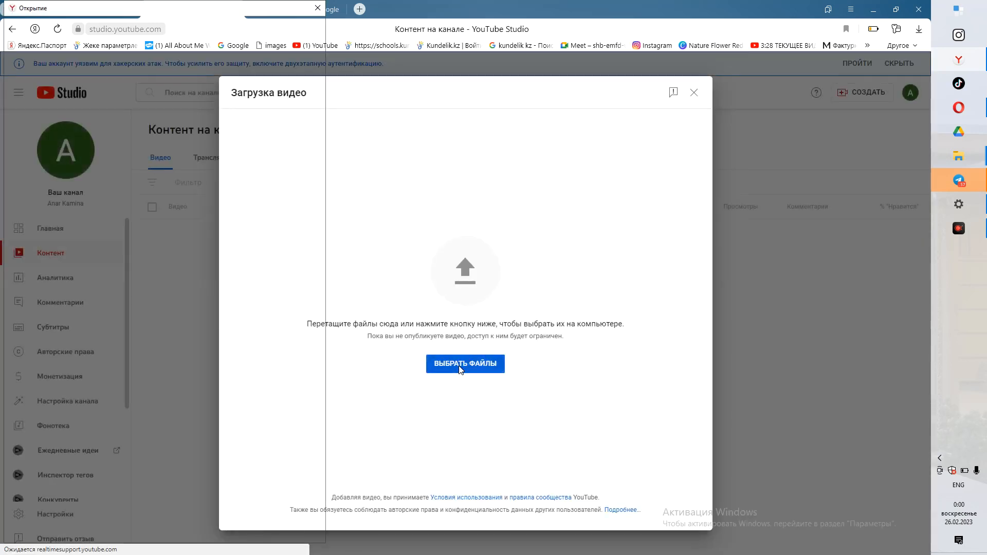
{"action": "left_click", "coordinate": [318, 7]}
{"action": "left_click", "coordinate": [694, 92]}
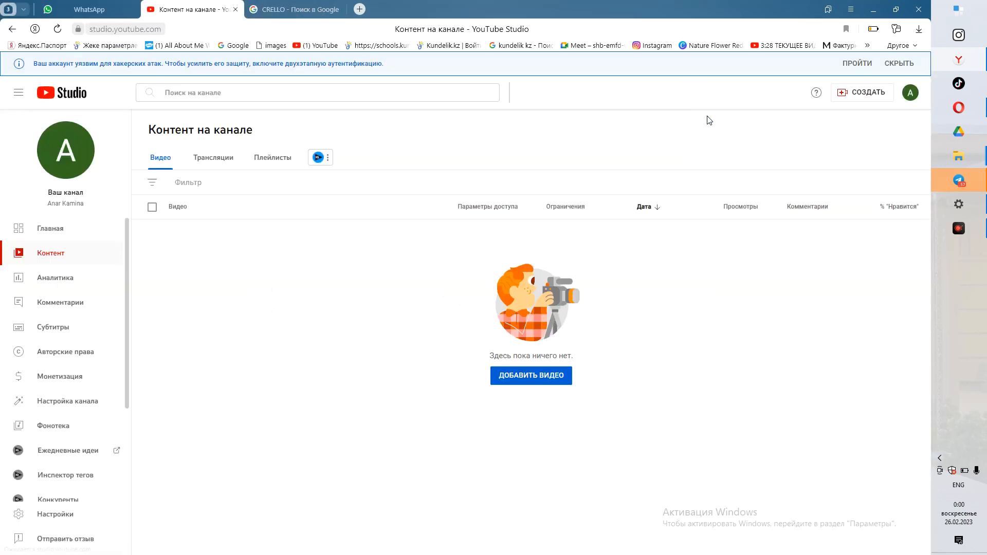
{"action": "left_click", "coordinate": [13, 29]}
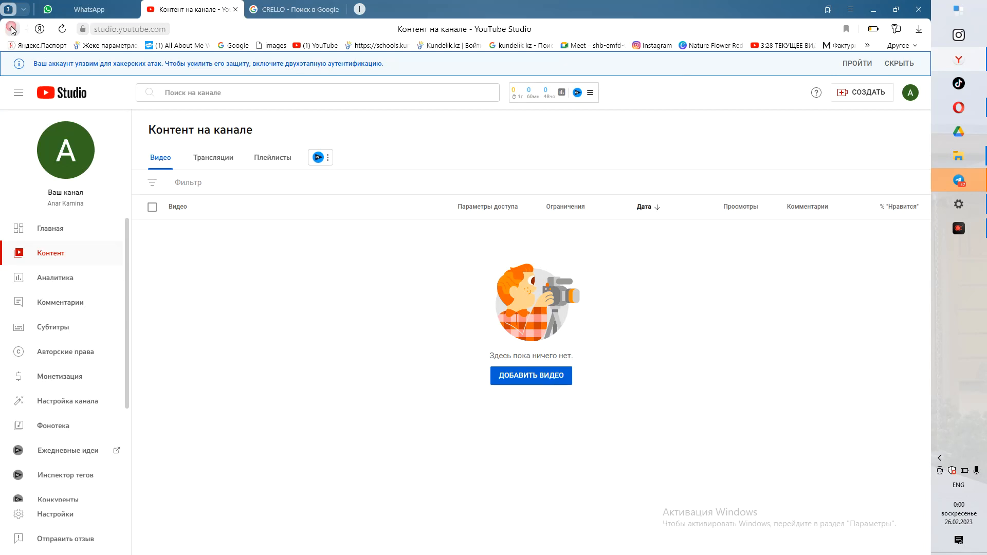
{"action": "left_click", "coordinate": [695, 93]}
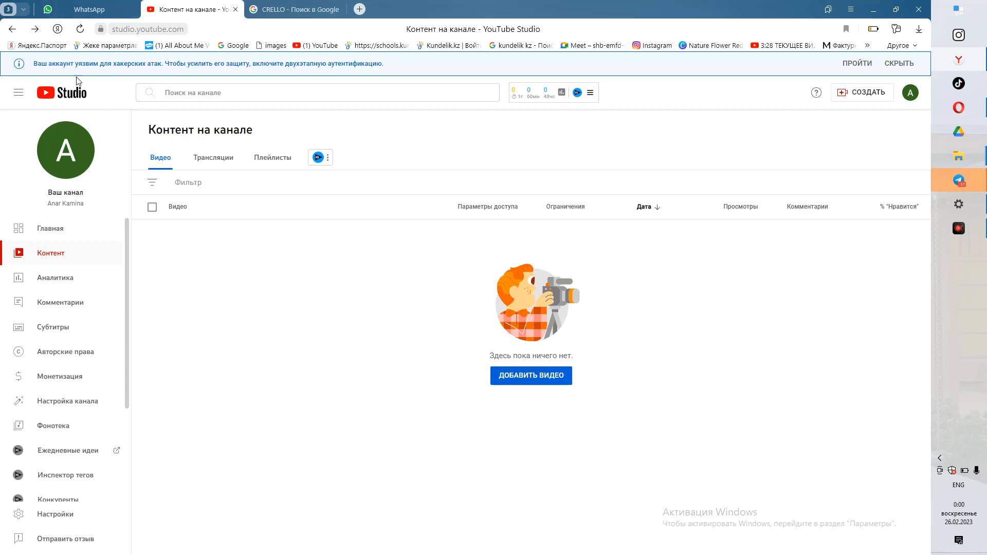
{"action": "left_click", "coordinate": [12, 29]}
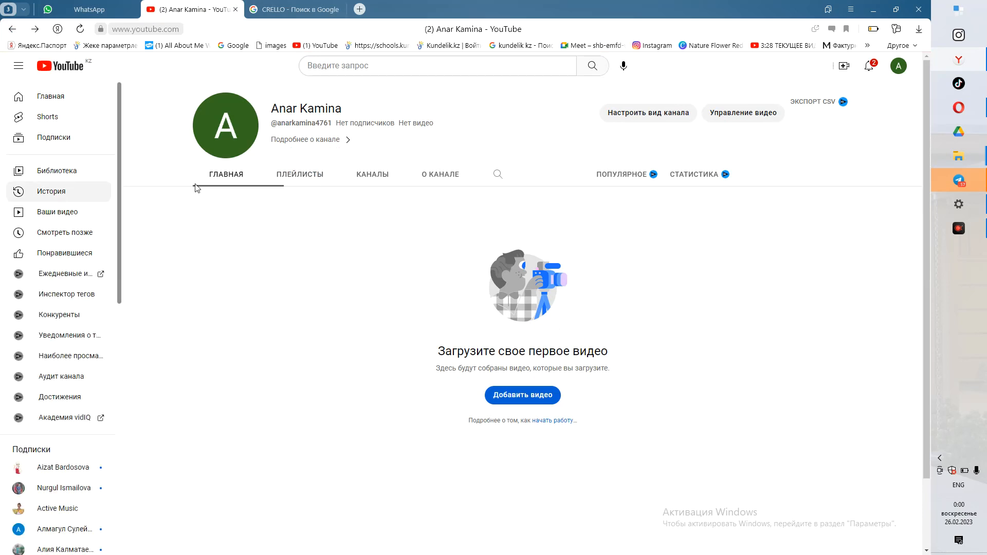
Open the channel customization settings and show the branding section (Брендинг).
{"action": "left_click", "coordinate": [634, 118]}
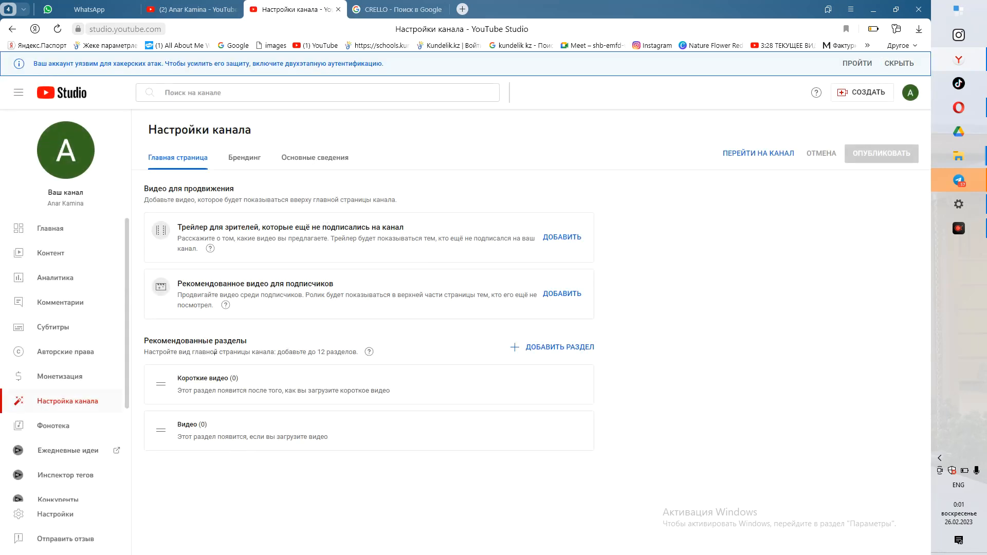
{"action": "left_click", "coordinate": [240, 158]}
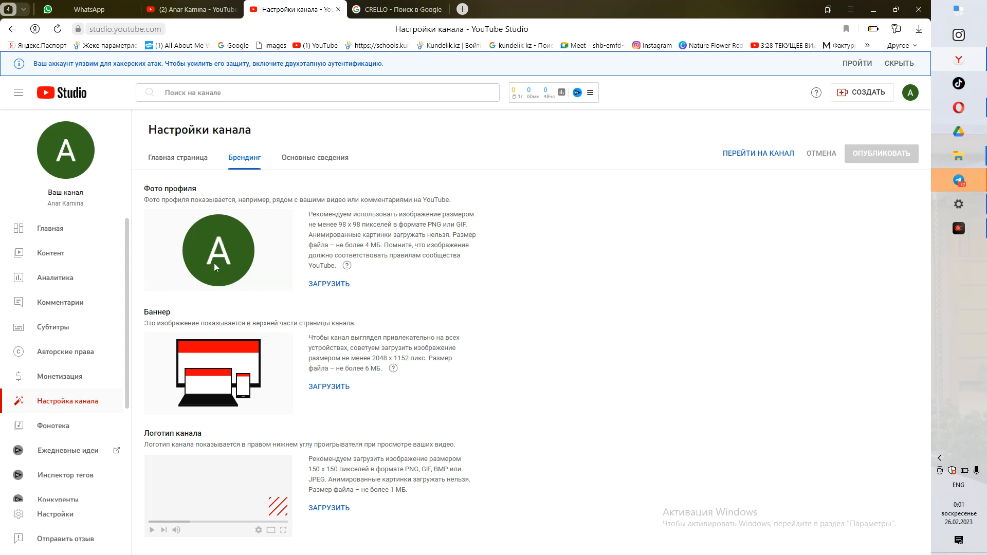
{"action": "left_click", "coordinate": [320, 284]}
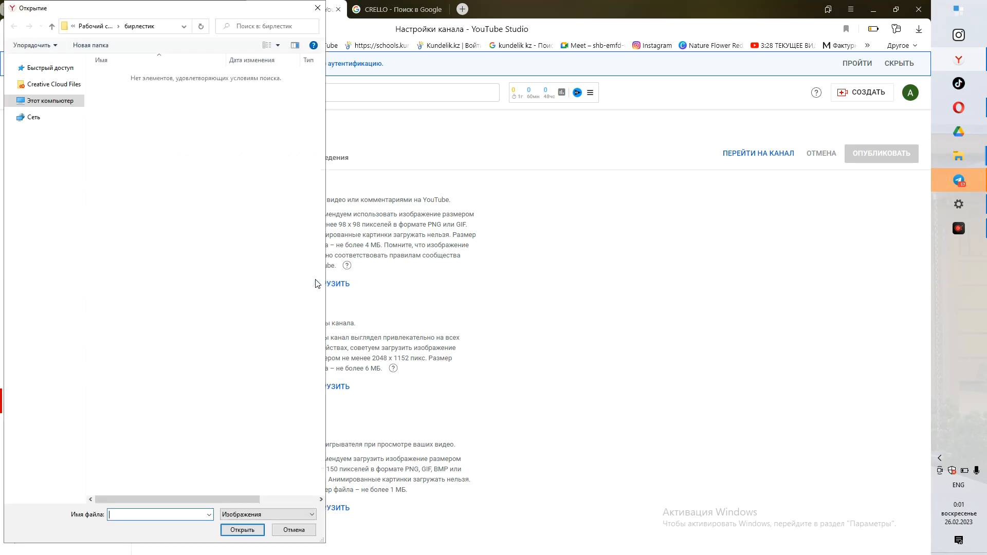
{"action": "left_click", "coordinate": [50, 138]}
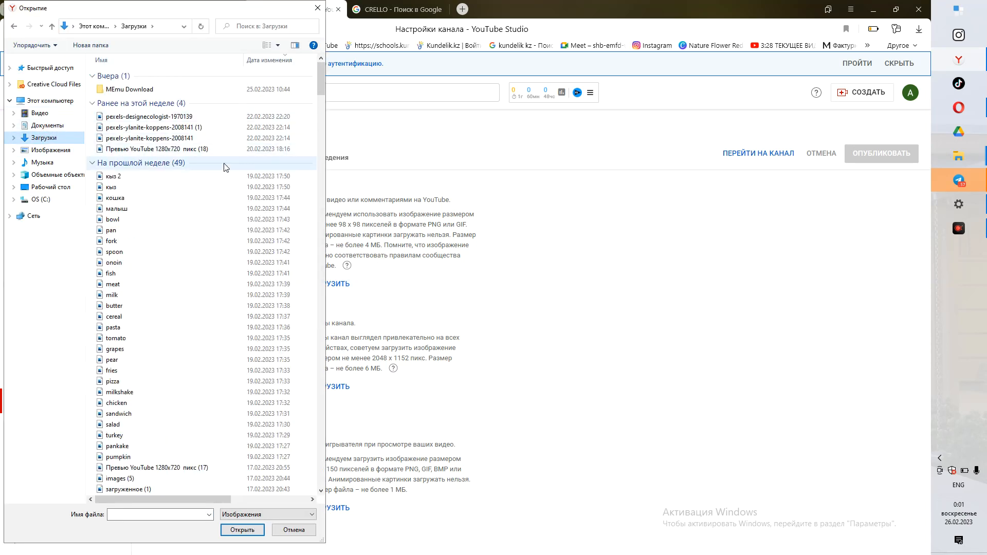
{"action": "left_click", "coordinate": [122, 383]}
{"action": "left_click", "coordinate": [242, 531]}
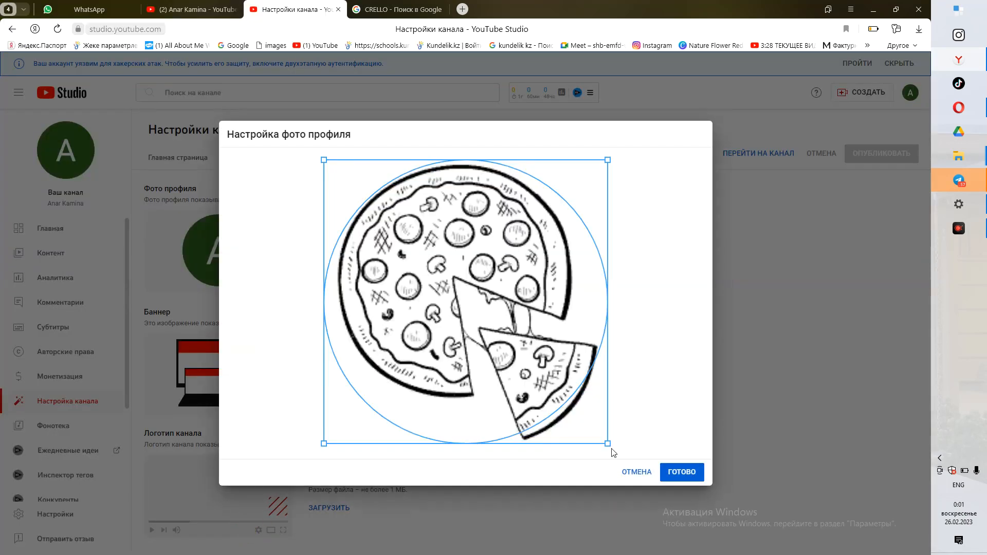
{"action": "left_click", "coordinate": [635, 472]}
Upload the chicken image from the Загрузки folder as the profile photo, cropped to the body of the drumstick.
{"action": "left_click", "coordinate": [332, 284]}
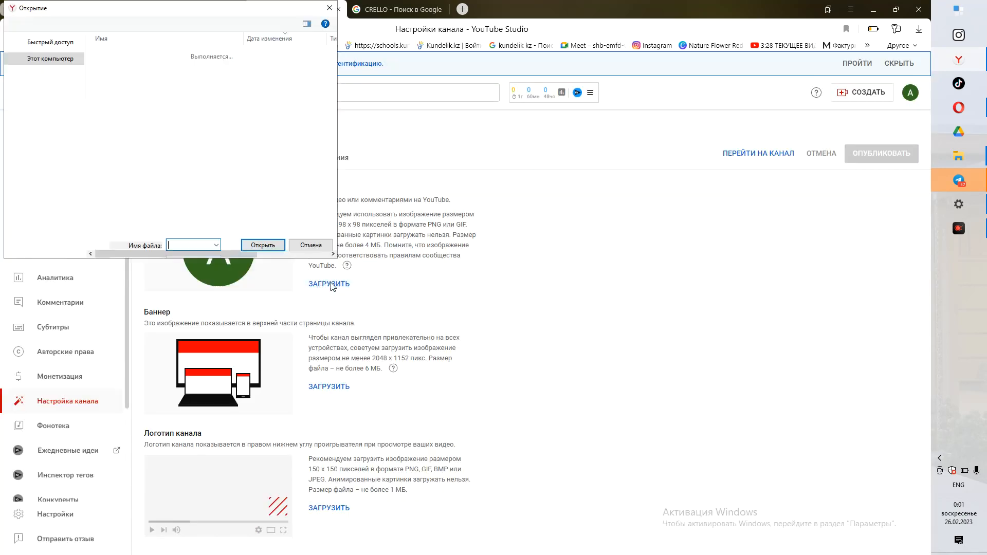
{"action": "scroll", "coordinate": [145, 430], "scroll_direction": "down", "scroll_amount": 12}
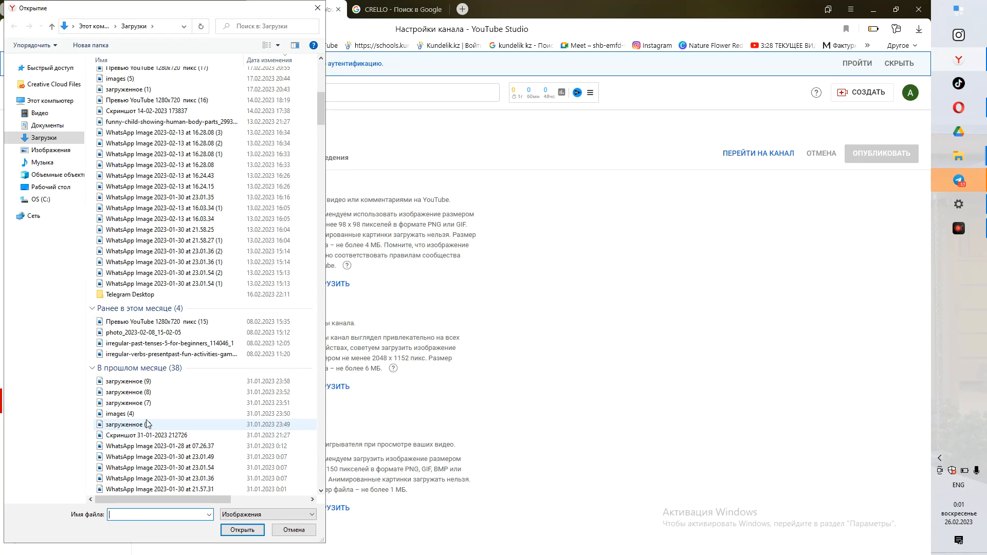
{"action": "scroll", "coordinate": [175, 378], "scroll_direction": "down", "scroll_amount": 12}
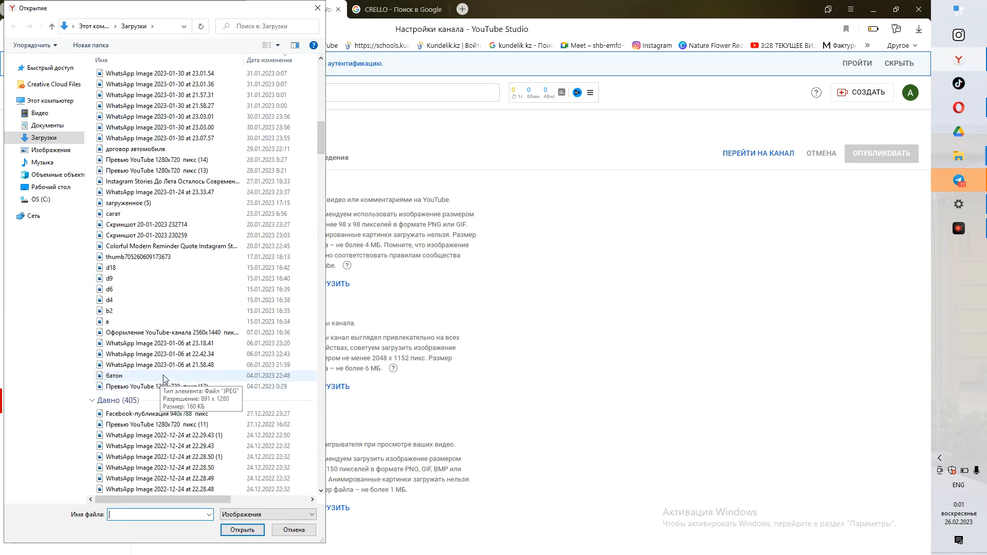
{"action": "scroll", "coordinate": [164, 376], "scroll_direction": "down", "scroll_amount": 15}
{"action": "scroll", "coordinate": [164, 379], "scroll_direction": "down", "scroll_amount": 15}
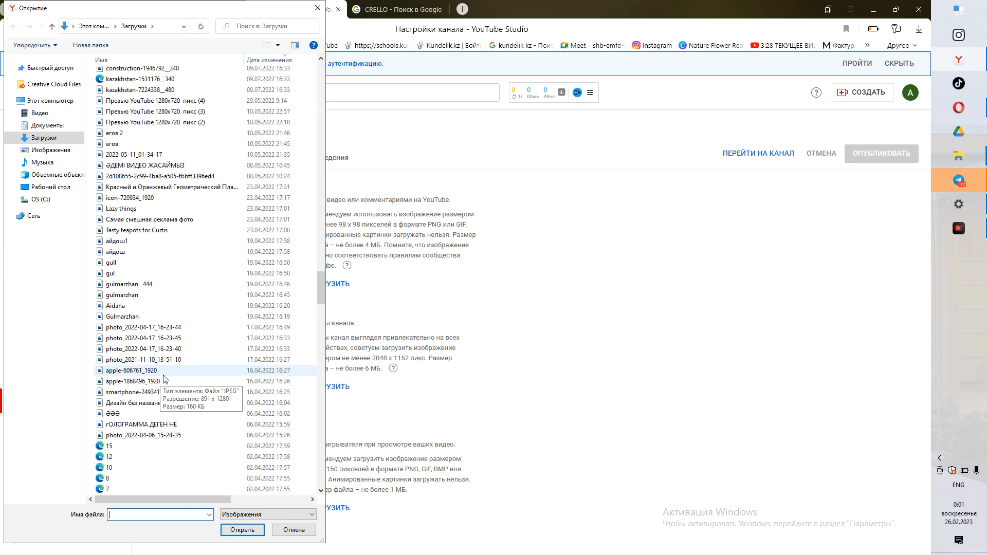
{"action": "scroll", "coordinate": [163, 379], "scroll_direction": "down", "scroll_amount": 12}
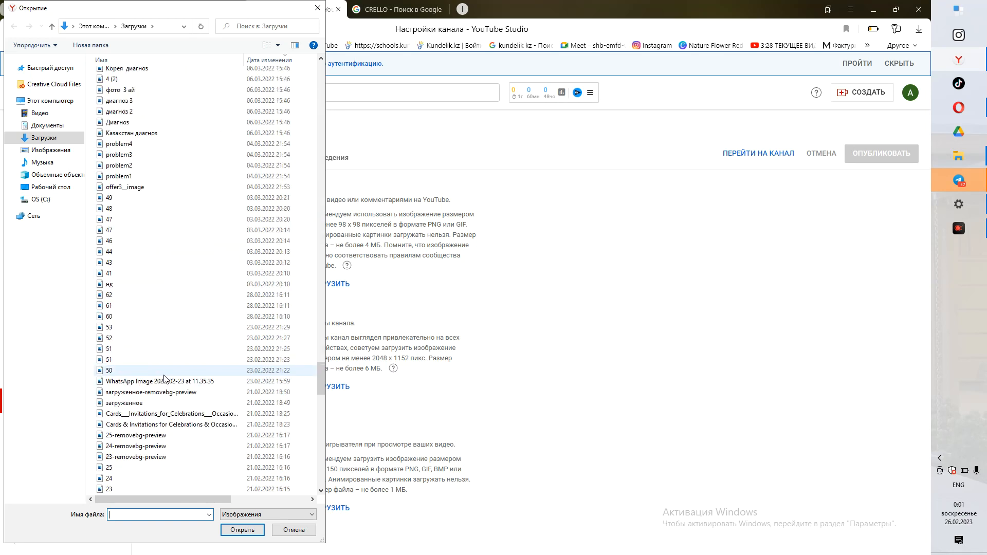
{"action": "scroll", "coordinate": [164, 379], "scroll_direction": "up", "scroll_amount": 20}
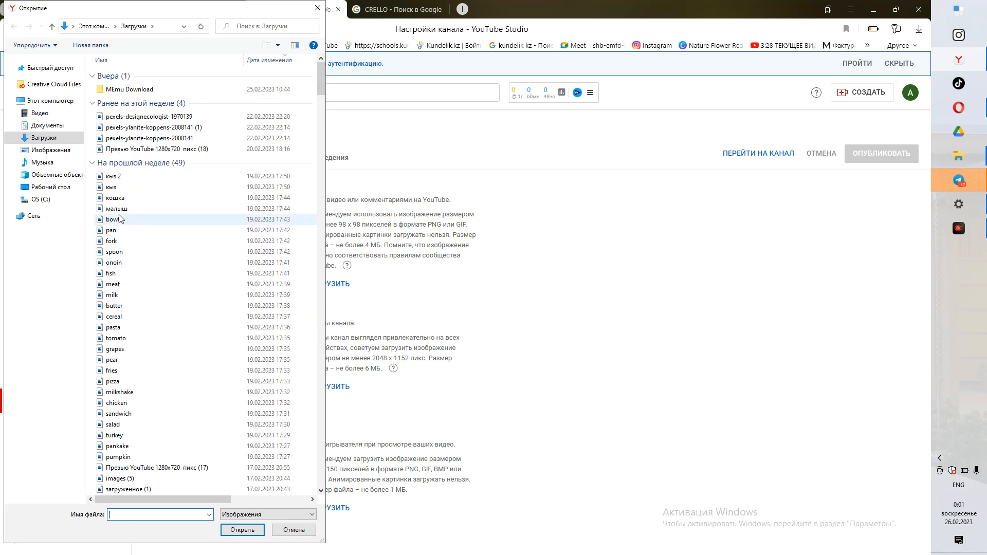
{"action": "left_click", "coordinate": [129, 402]}
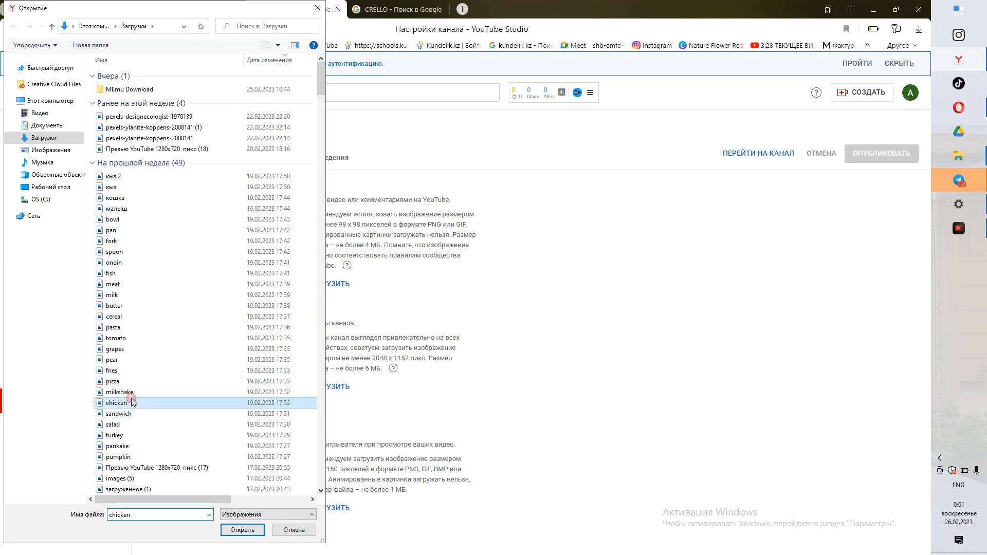
{"action": "left_click", "coordinate": [229, 530]}
{"action": "left_click_drag", "start_coordinate": [529, 369], "coordinate": [493, 354]}
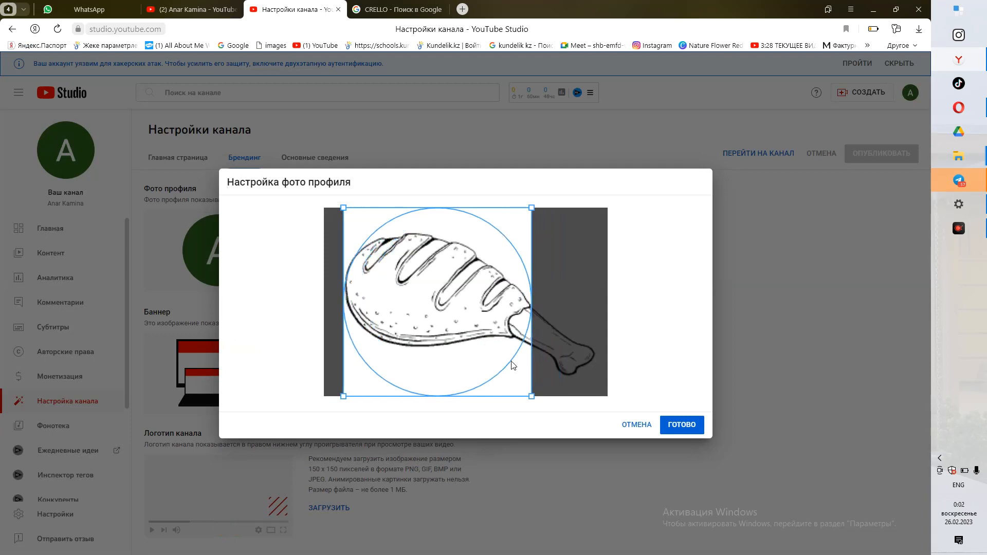
{"action": "left_click", "coordinate": [681, 425]}
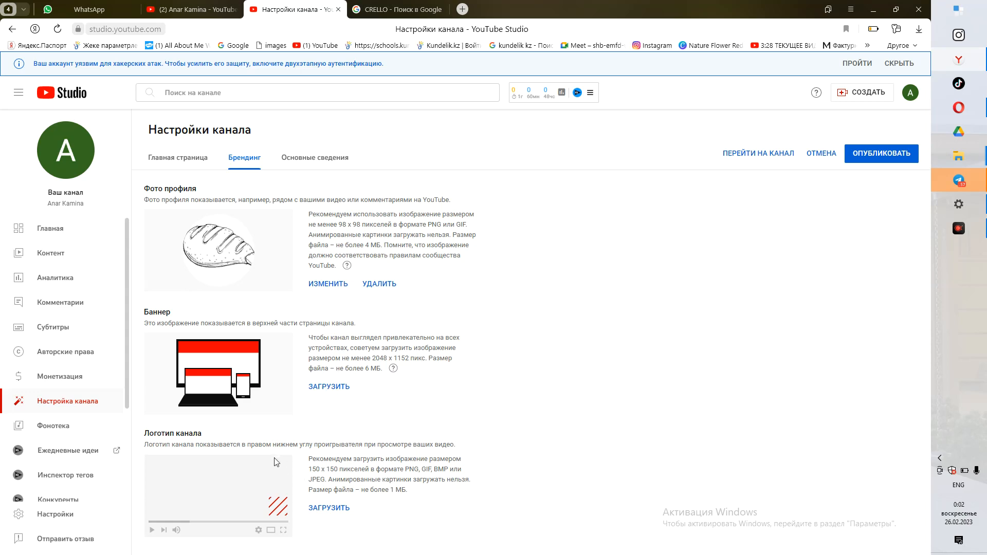
Upload the pasta image from the Загрузки folder as the channel logo, accepting the default square crop.
{"action": "left_click", "coordinate": [318, 509]}
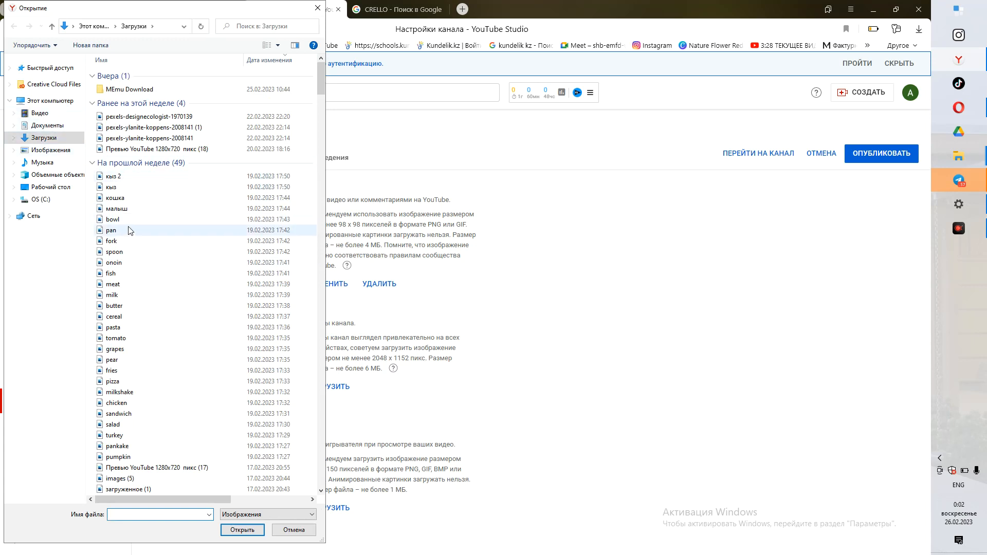
{"action": "left_click", "coordinate": [124, 328]}
{"action": "left_click", "coordinate": [253, 533]}
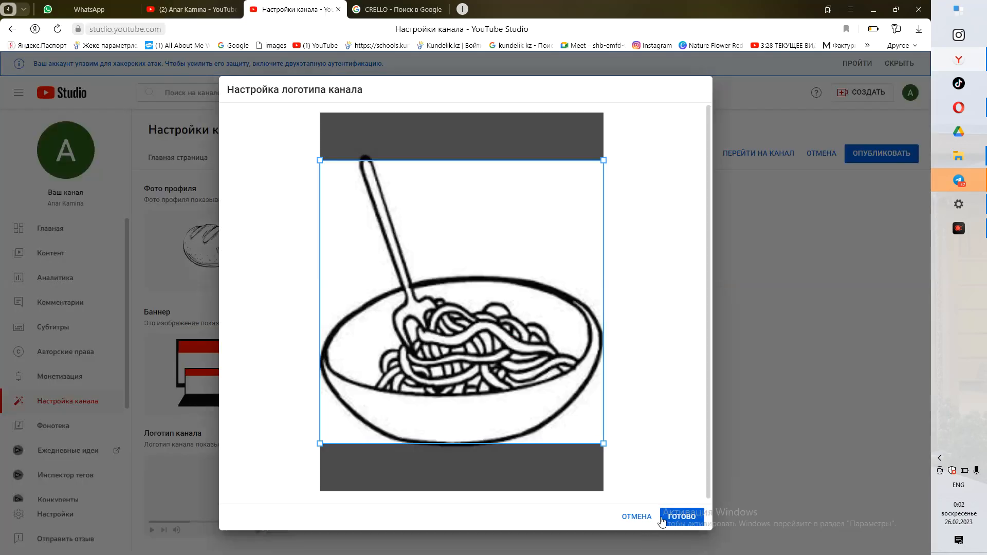
{"action": "left_click", "coordinate": [662, 520]}
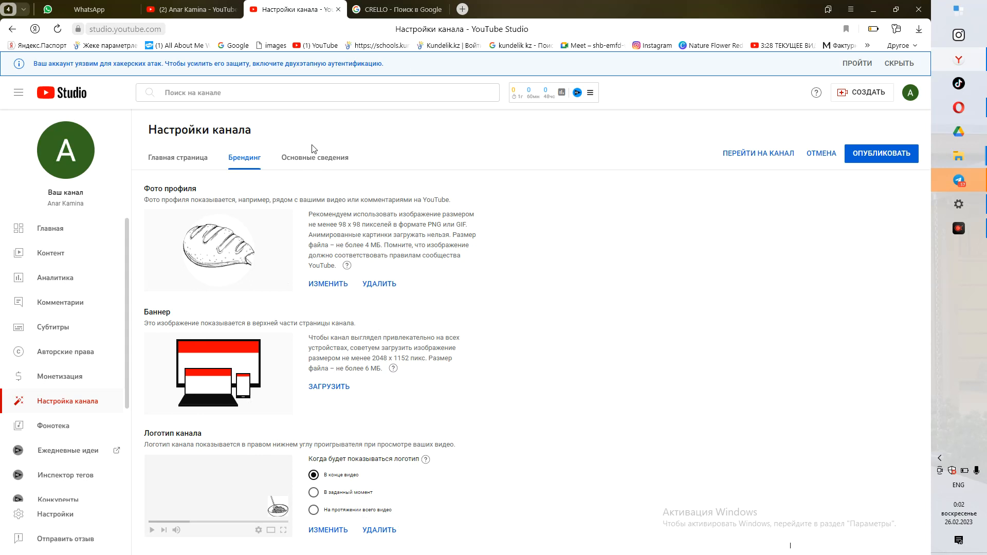
In the channel's basic information, replace the channel name with "Дәмді ас".
{"action": "left_click", "coordinate": [308, 161]}
{"action": "left_click_drag", "start_coordinate": [201, 231], "coordinate": [148, 236]}
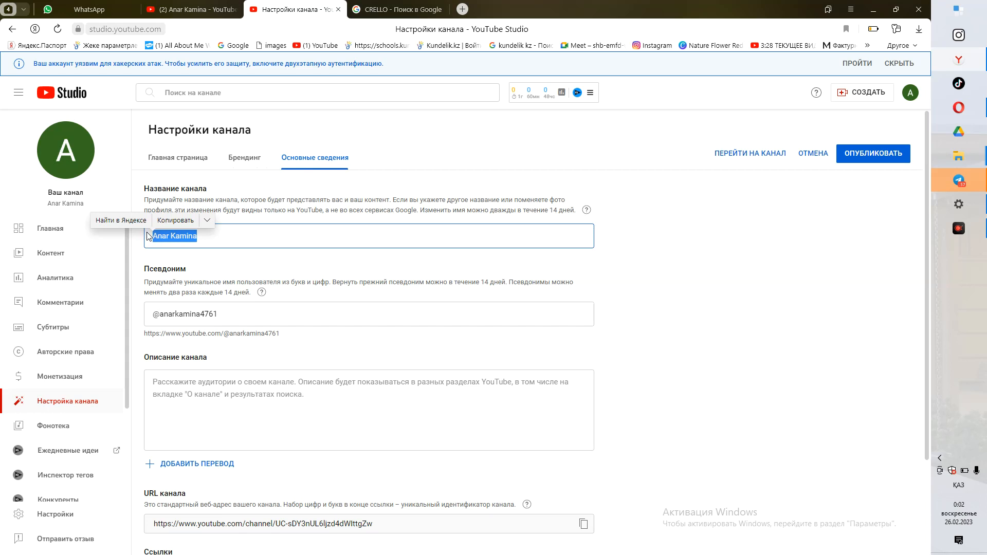
{"action": "type", "text": "Дәмді  ас"}
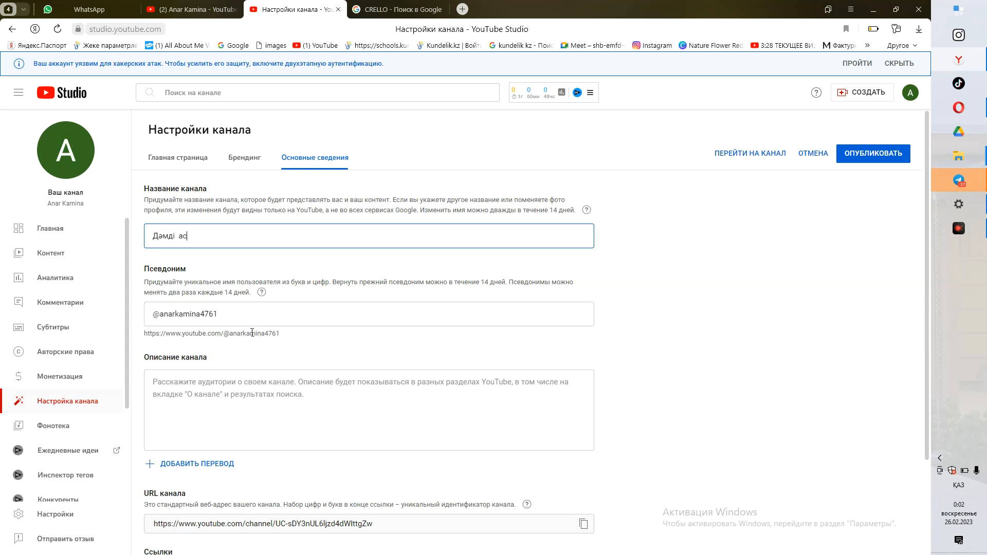
{"action": "left_click", "coordinate": [236, 309]}
{"action": "left_click_drag", "start_coordinate": [220, 309], "coordinate": [157, 311]}
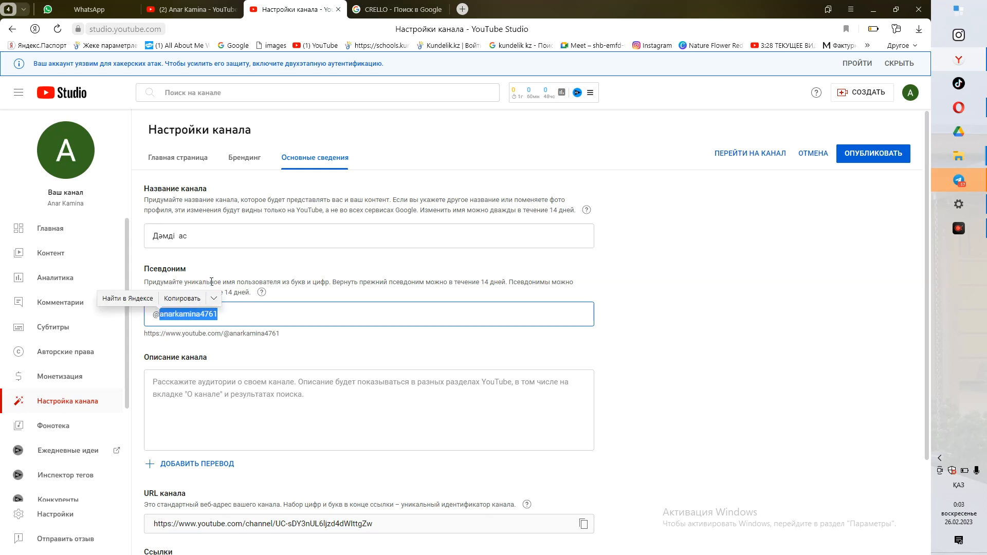
{"action": "type", "text": "дамд"}
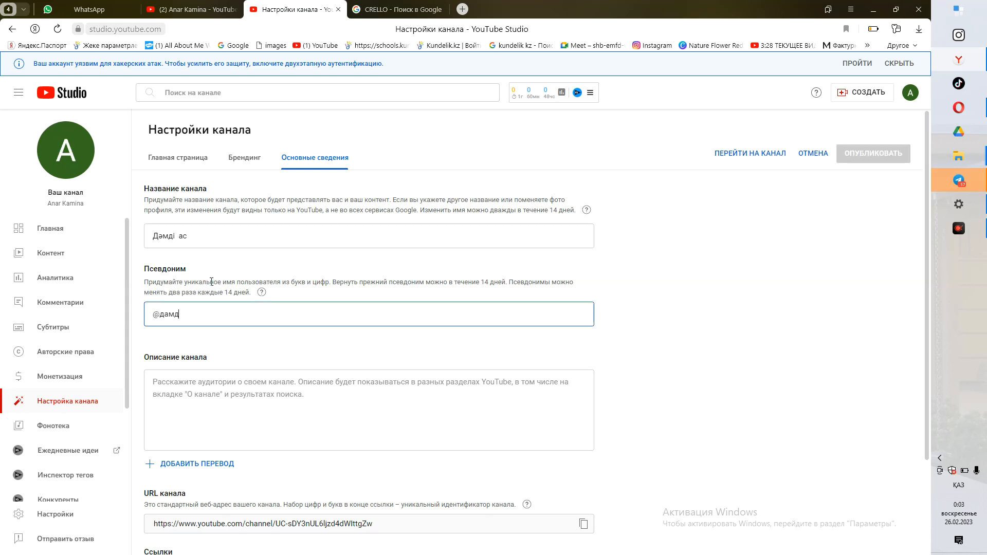
{"action": "type", "text": "и а"}
{"action": "key", "text": "BackSpace"}
{"action": "key", "text": "BackSpace"}
{"action": "type", "text": "ас"}
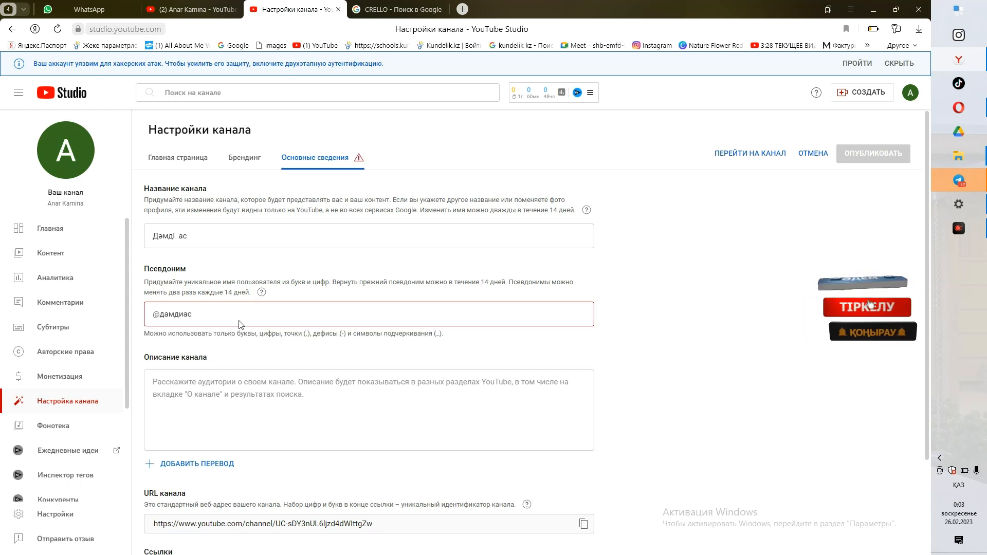
Clear the channel's current handle in the basic information.
{"action": "left_click", "coordinate": [215, 315]}
{"action": "key", "text": "BackSpace"}
{"action": "key", "text": "BackSpace"}
{"action": "key", "text": "BackSpace"}
{"action": "key", "text": "BackSpace"}
{"action": "key", "text": "BackSpace"}
{"action": "key", "text": "BackSpace"}
{"action": "key", "text": "BackSpace"}
{"action": "key", "text": "BackSpace"}
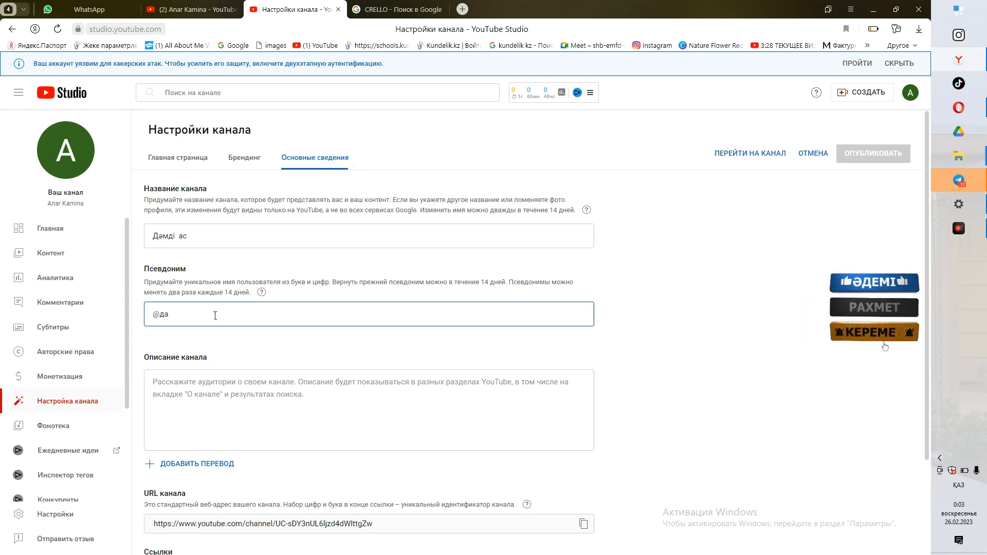
{"action": "left_click", "coordinate": [216, 395]}
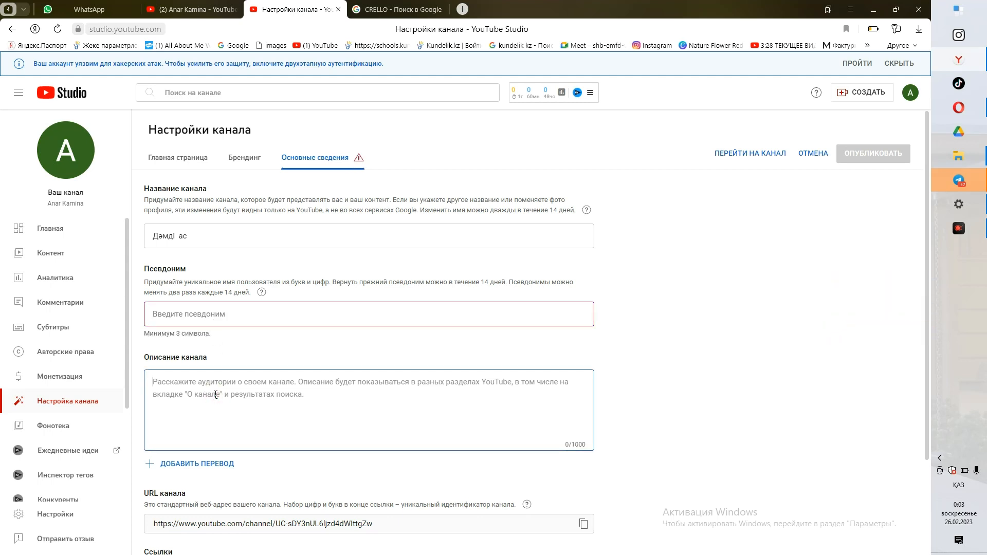
{"action": "left_click", "coordinate": [198, 314]}
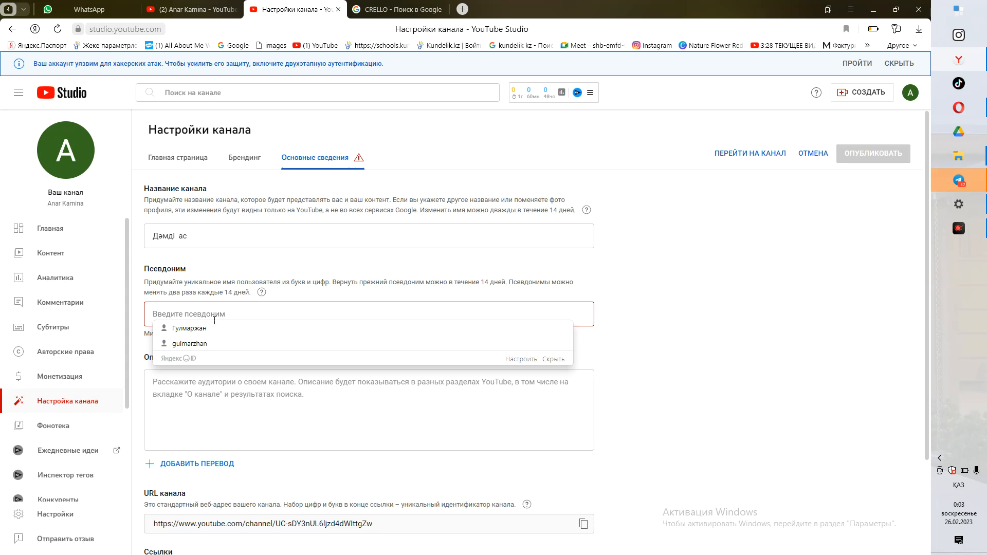
{"action": "type", "text": "фт"}
{"action": "key", "text": "BackSpace"}
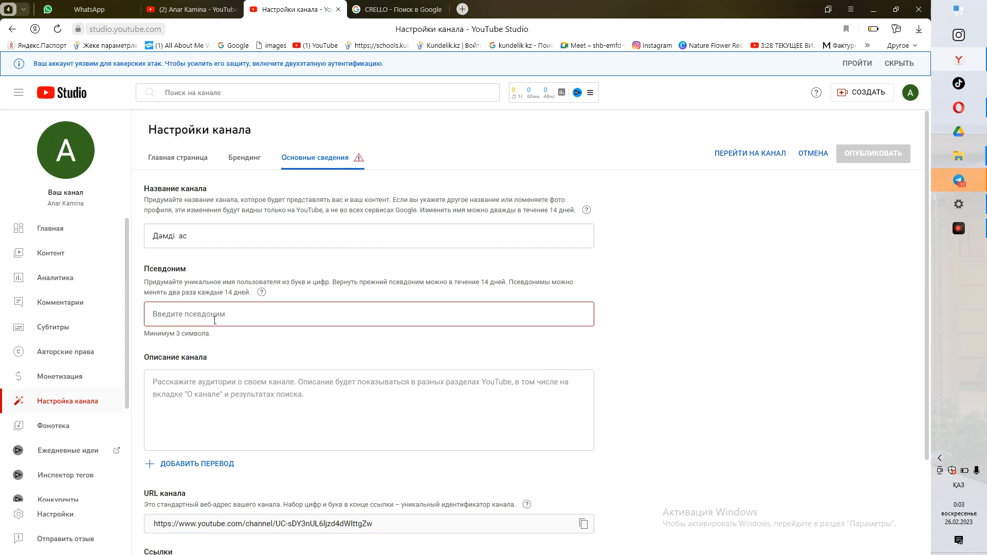
{"action": "type", "text": "аш"}
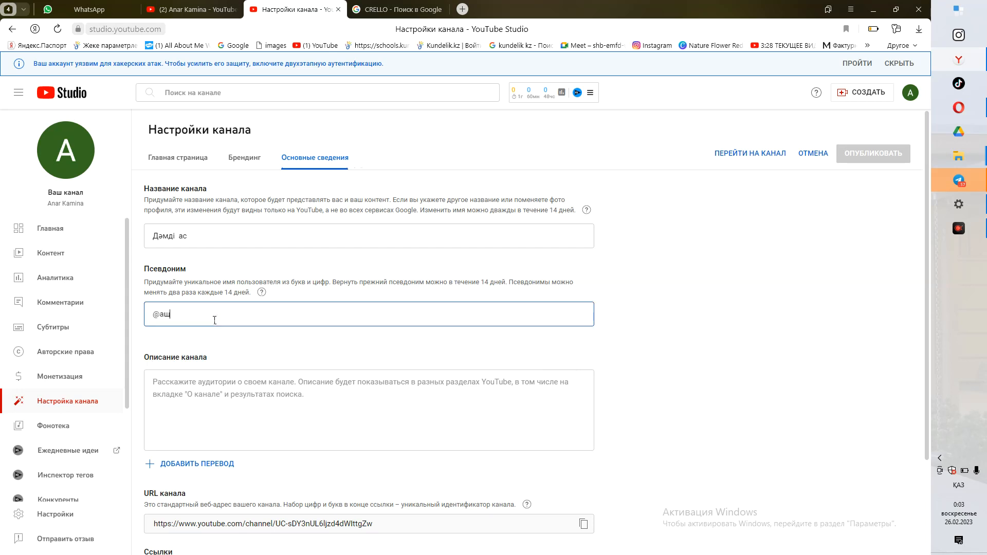
{"action": "key", "text": "BackSpace"}
{"action": "type", "text": "ащш"}
{"action": "key", "text": "BackSpace"}
{"action": "key", "text": "BackSpace"}
{"action": "type", "text": "f"}
{"action": "left_click", "coordinate": [262, 396]}
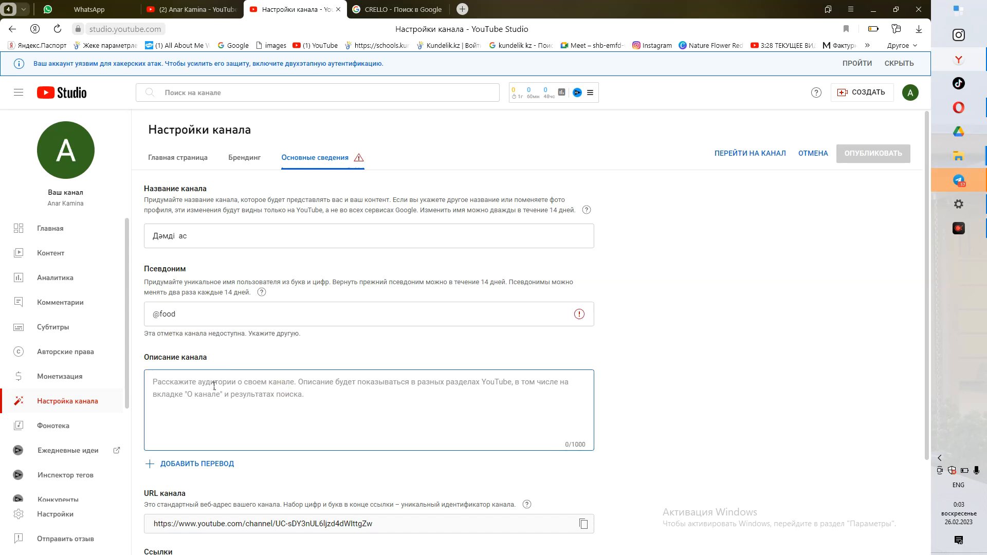
{"action": "left_click", "coordinate": [215, 313]}
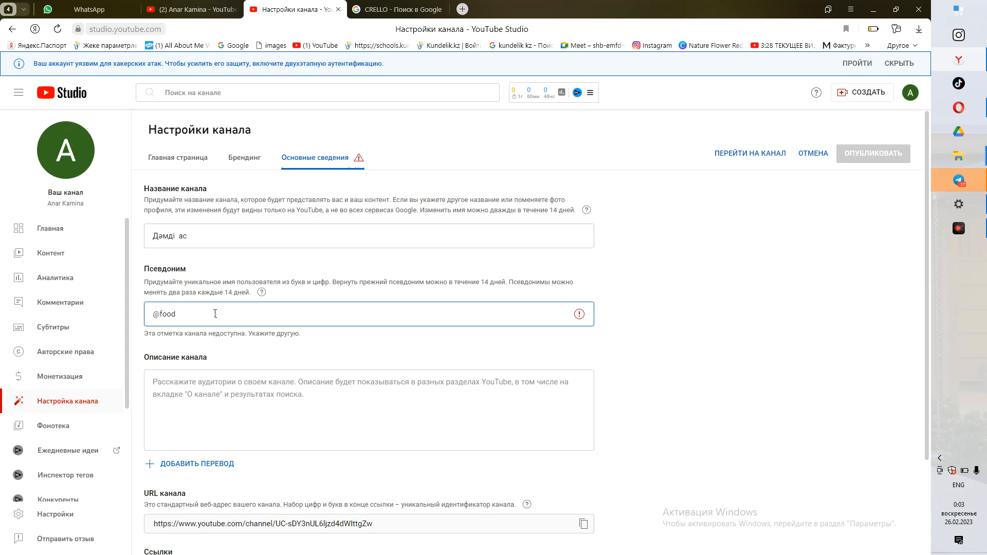
{"action": "type", "text": "delicous"}
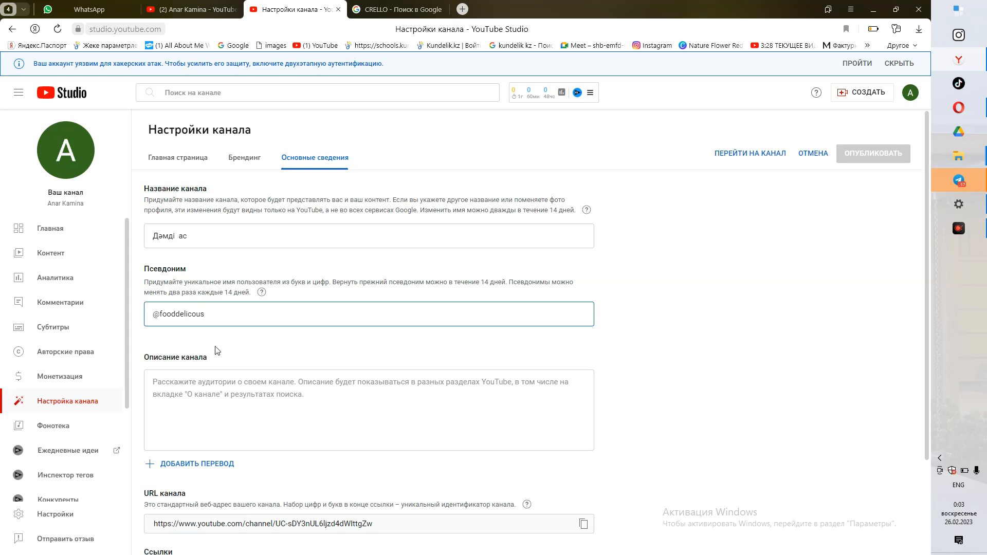
Write the channel description "Бұл каналда дәмді әрі тез дайындалатын ас түрлерін көре аласыздар.".
{"action": "left_click", "coordinate": [205, 380]}
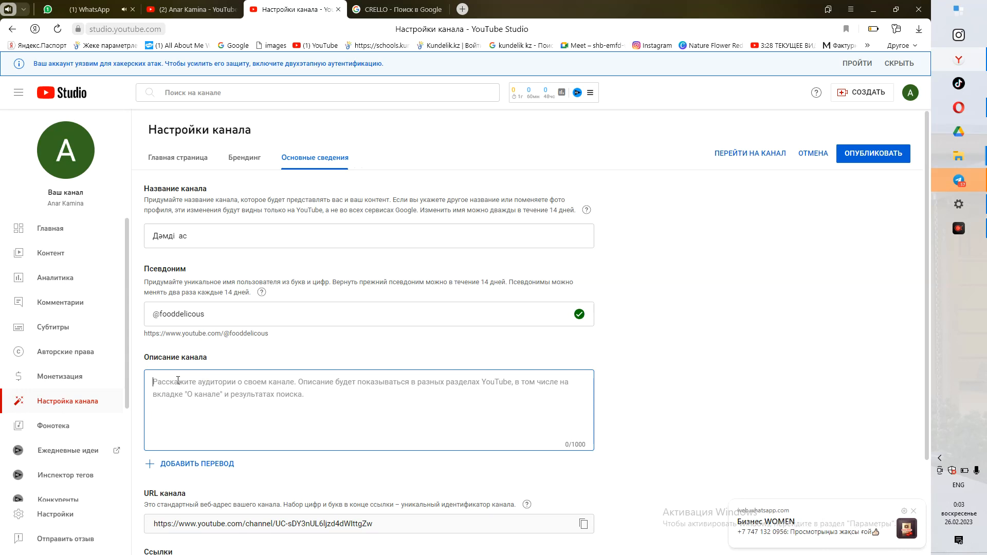
{"action": "type", "text": "Ю"}
{"action": "key", "text": "BackSpace"}
{"action": "type", "text": "Бу"}
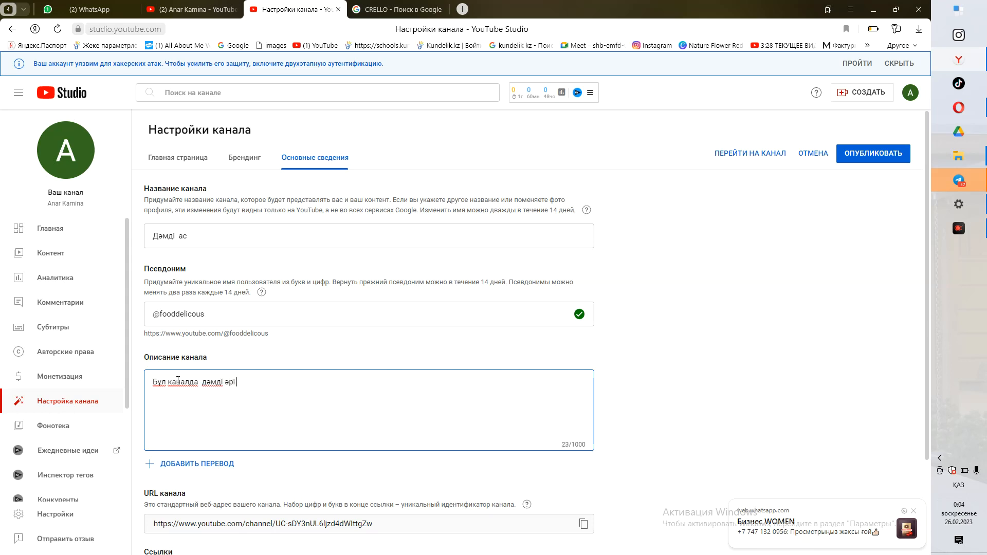
{"action": "type", "text": "тез дайындалаты"}
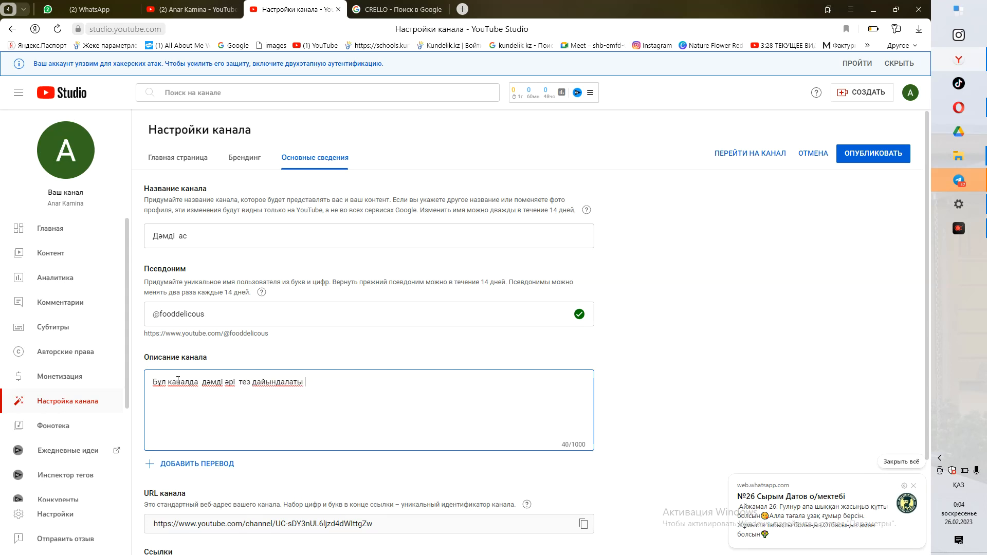
{"action": "key", "text": "BackSpace"}
{"action": "type", "text": "ын ас түрлерін көре аласыздар."}
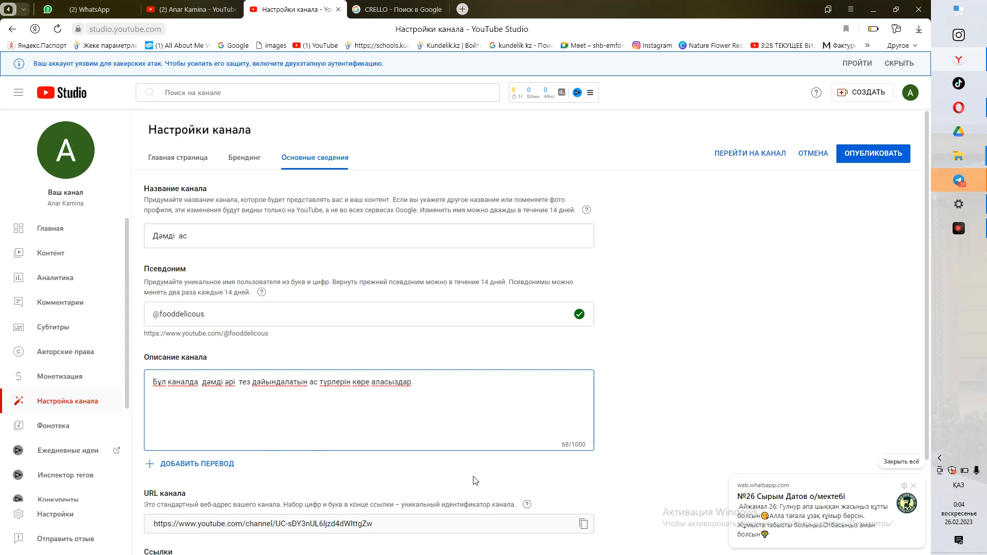
Publish the channel changes, leaving the contact e-mail empty.
{"action": "mouse_move", "coordinate": [958, 156]}
{"action": "left_click_drag", "start_coordinate": [928, 347], "coordinate": [927, 447]}
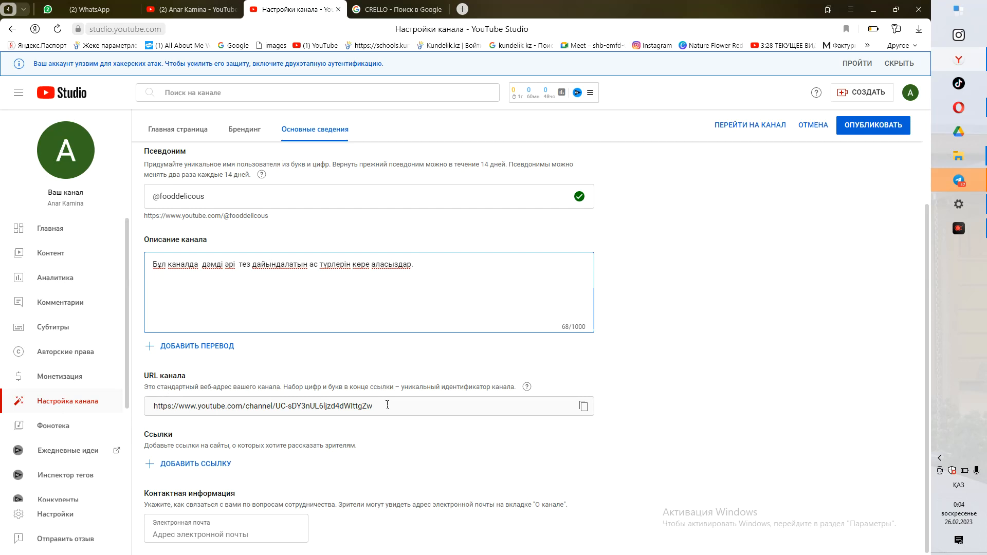
{"action": "left_click", "coordinate": [236, 531]}
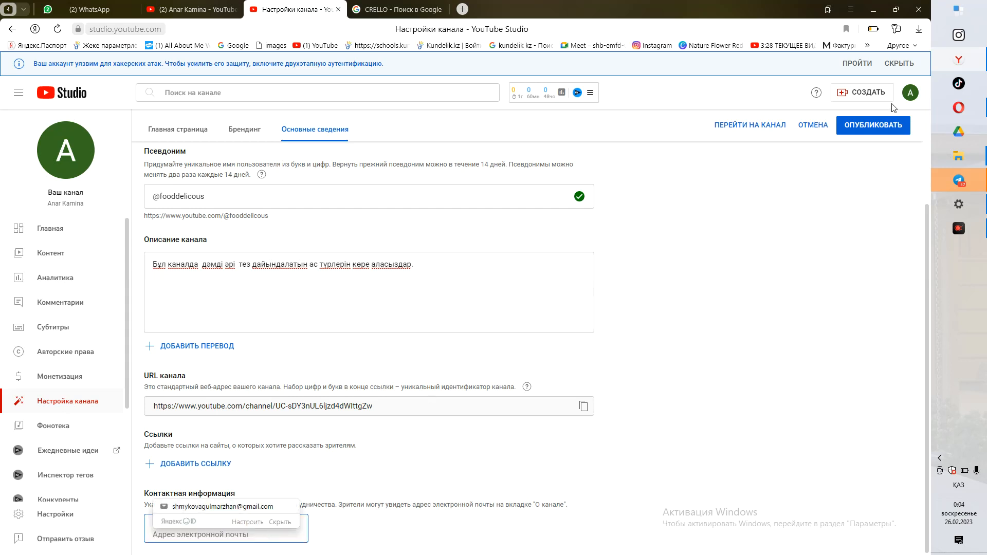
{"action": "mouse_move", "coordinate": [957, 107]}
{"action": "left_click", "coordinate": [858, 125]}
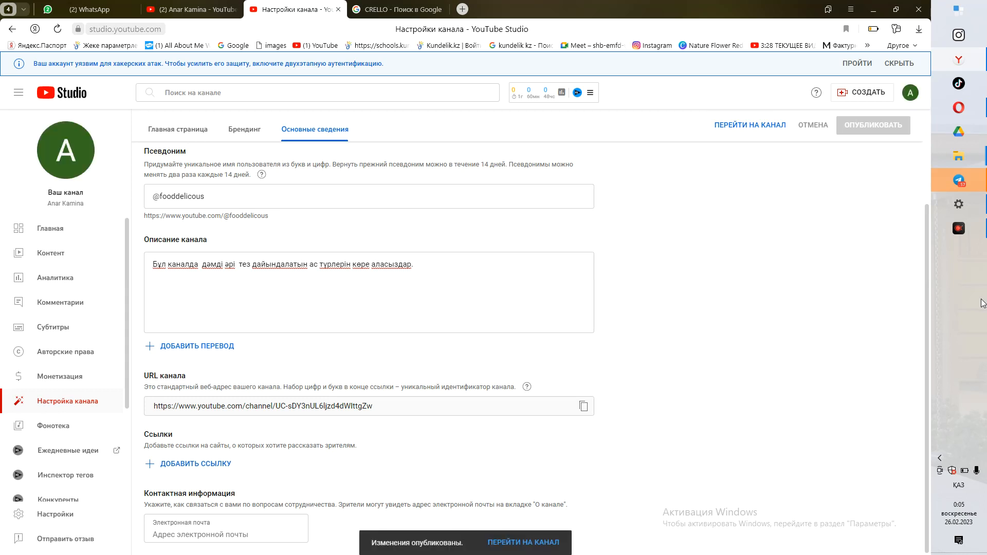
Review the channel's home page layout and branding settings.
{"action": "left_click", "coordinate": [183, 130]}
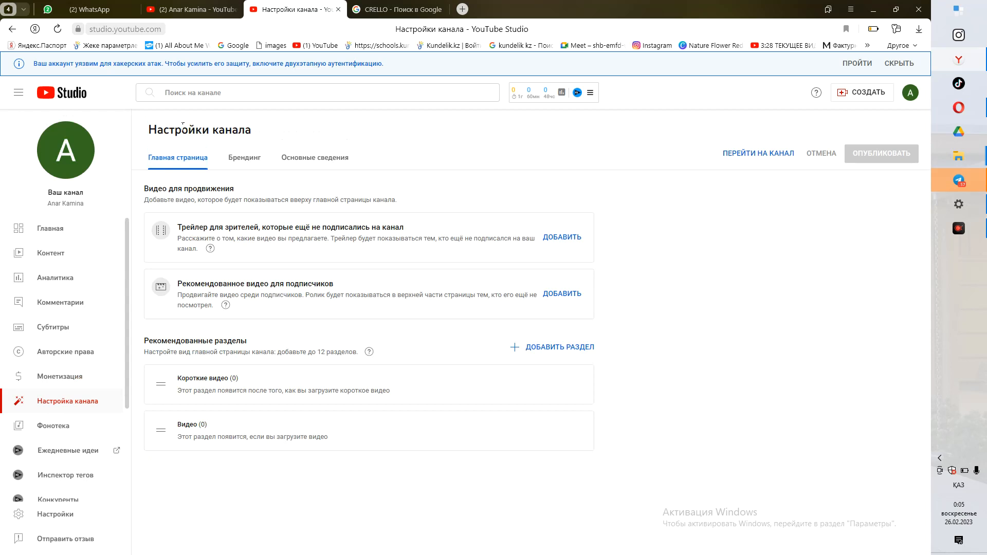
{"action": "left_click", "coordinate": [237, 165]}
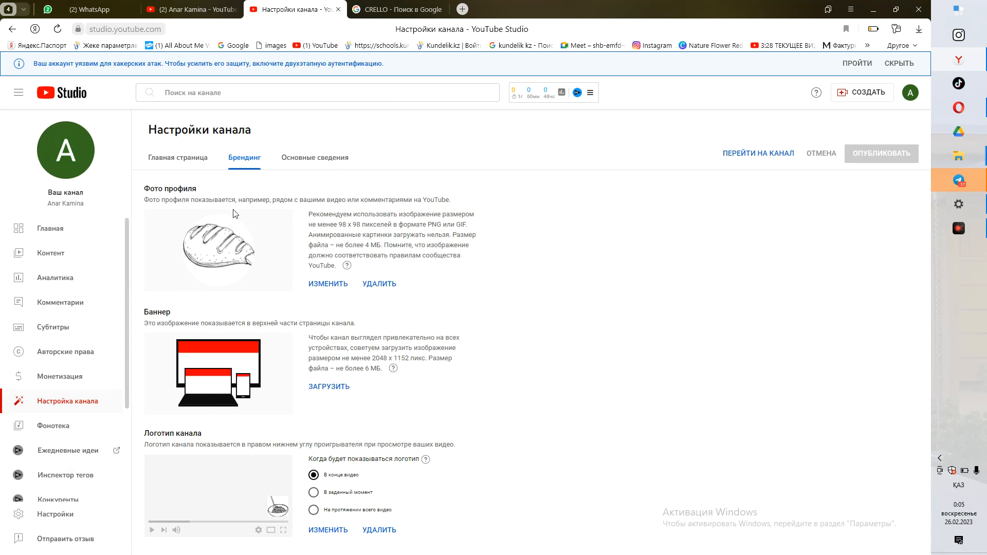
Open VistaCreate from the CRELLO search results and start a new YouTube channel art design of 2560x1440 px.
{"action": "left_click", "coordinate": [389, 10]}
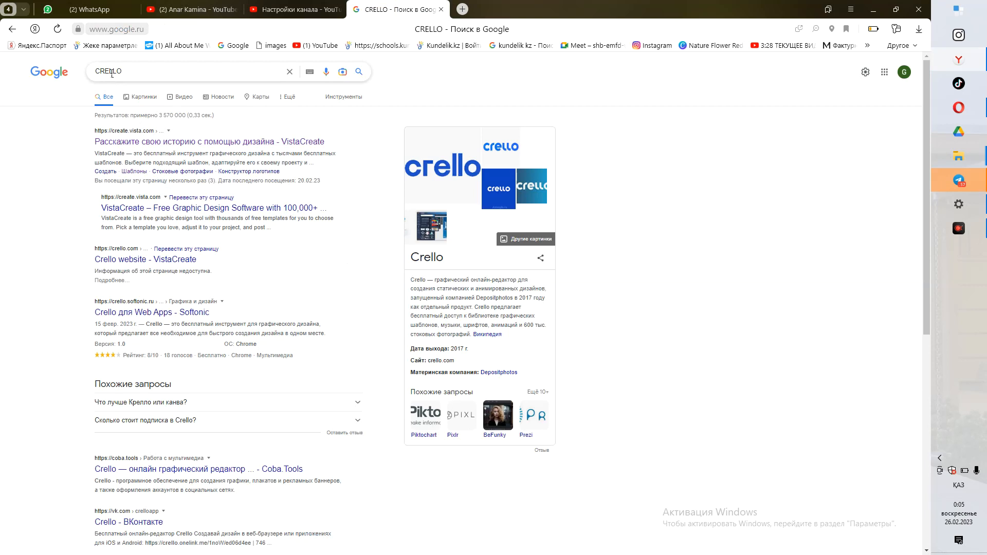
{"action": "left_click", "coordinate": [186, 144]}
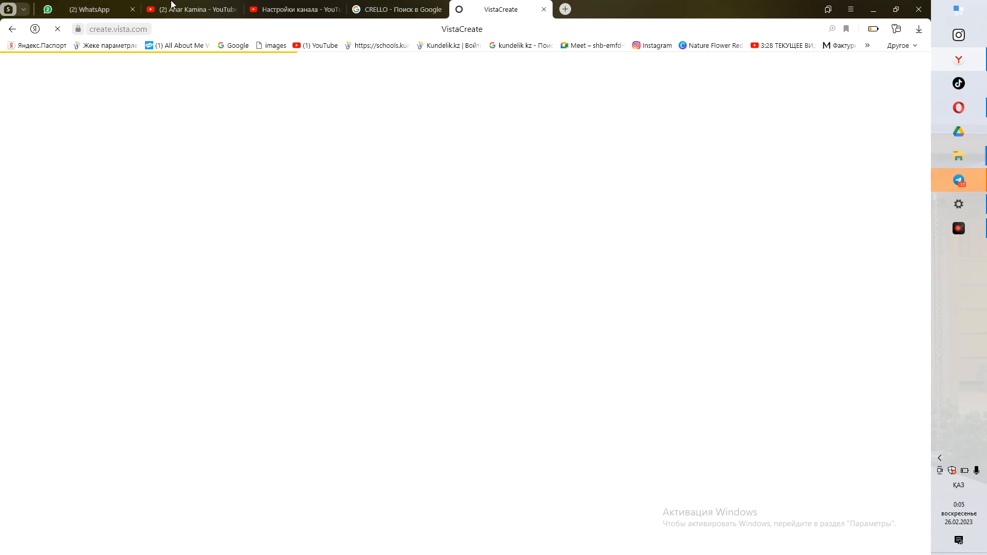
{"action": "mouse_move", "coordinate": [387, 15]}
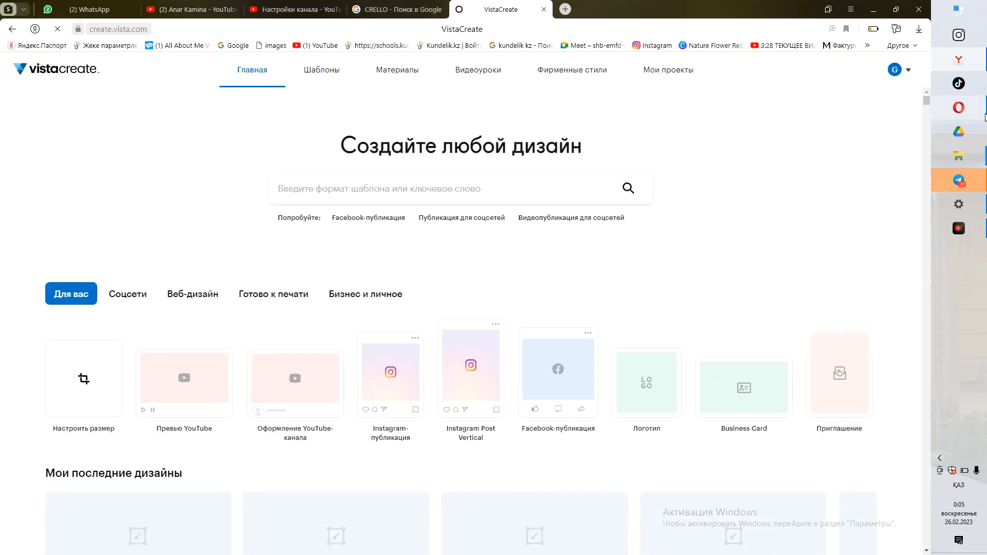
{"action": "mouse_move", "coordinate": [936, 98]}
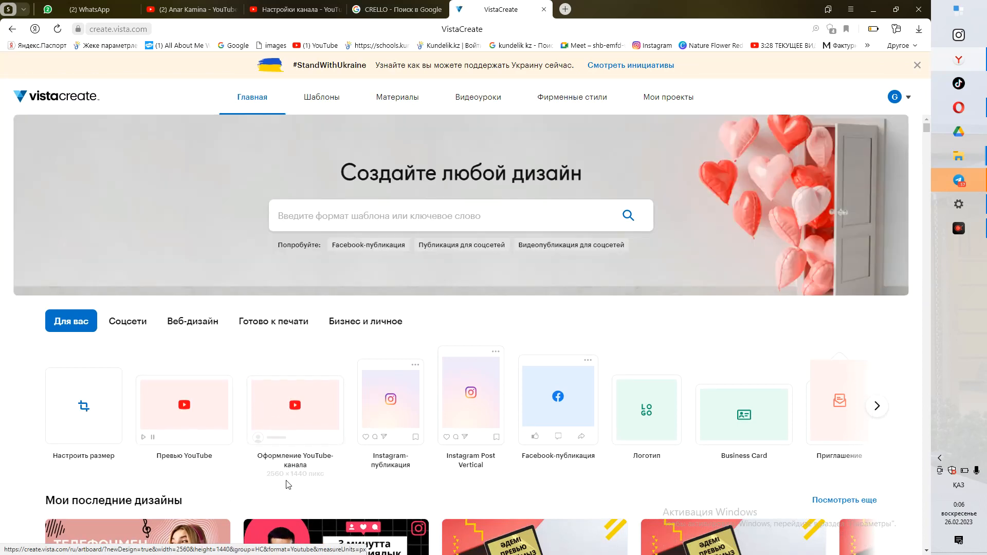
{"action": "left_click", "coordinate": [308, 428]}
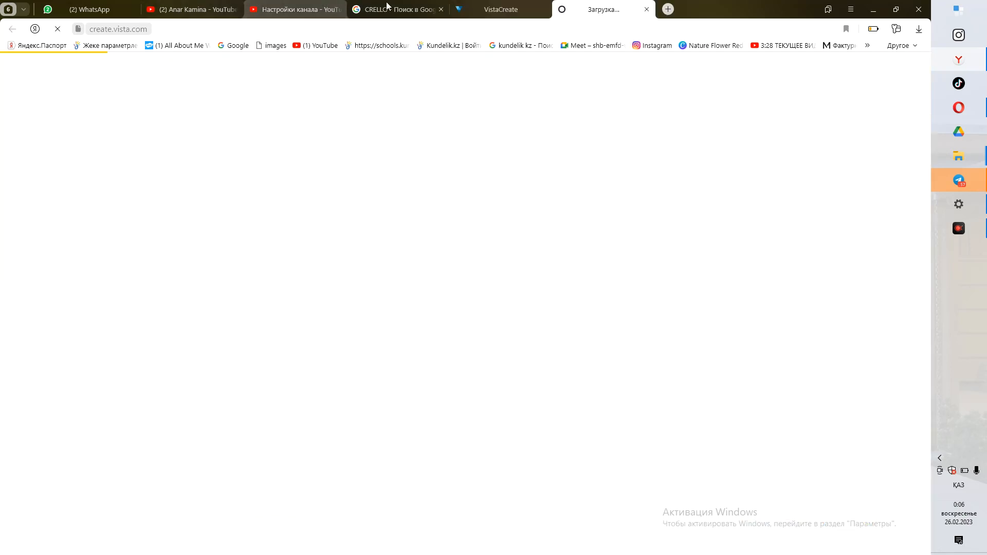
{"action": "left_click", "coordinate": [519, 8]}
{"action": "left_click", "coordinate": [596, 9]}
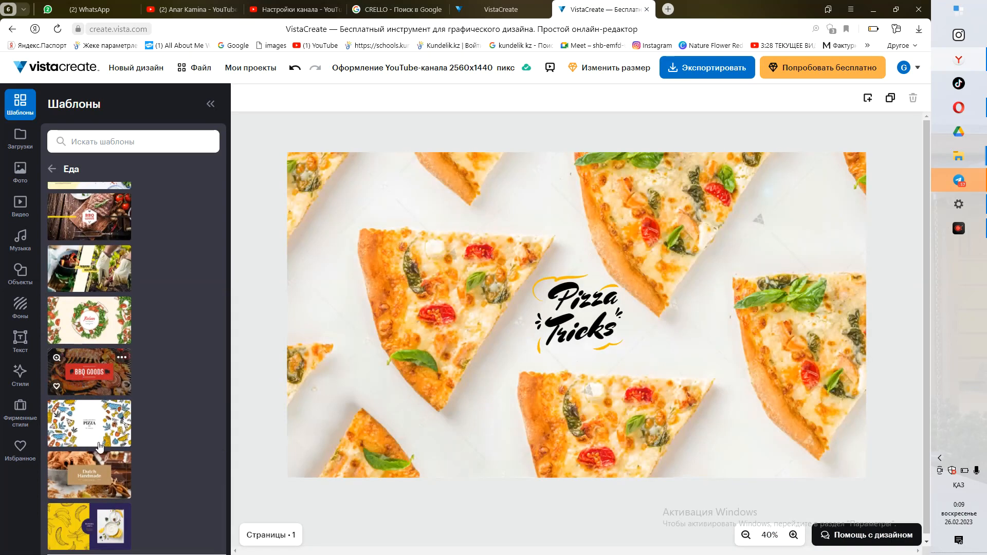
Replace the word "Pizza" in the pizza banner template with "Дәмді".
{"action": "scroll", "coordinate": [101, 446], "scroll_direction": "down", "scroll_amount": 5}
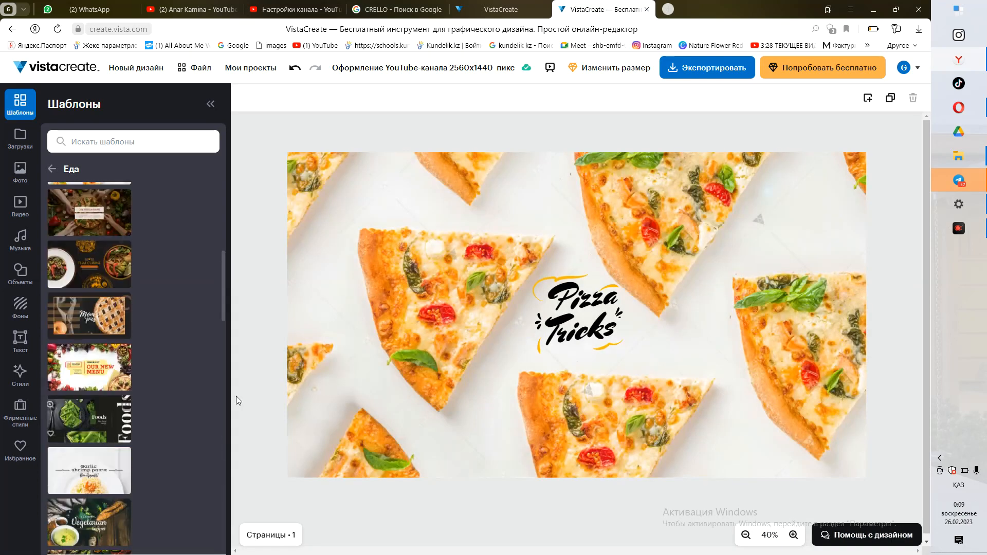
{"action": "left_click", "coordinate": [617, 309]}
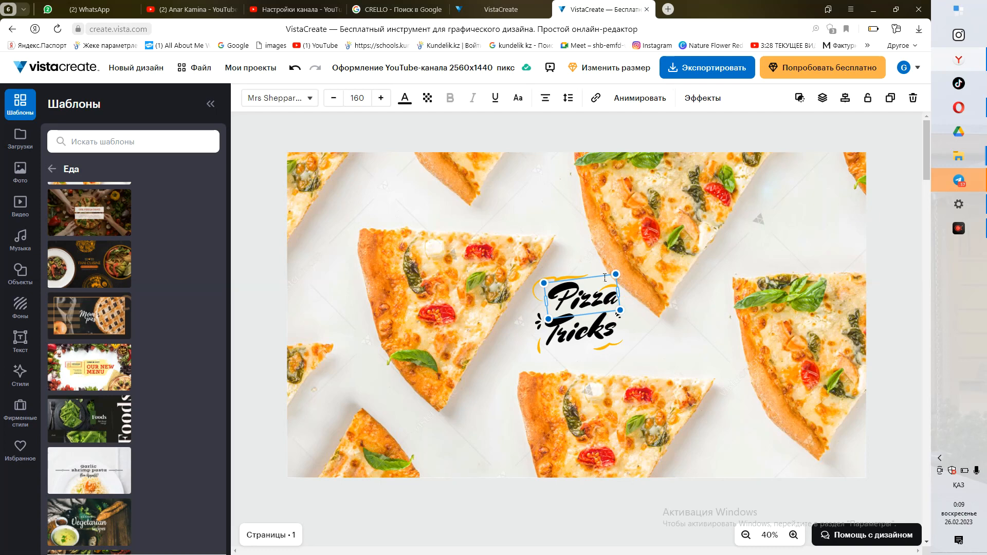
{"action": "mouse_move", "coordinate": [603, 286]}
{"action": "left_mouse_down"}
{"action": "mouse_move", "coordinate": [681, 376]}
{"action": "mouse_move", "coordinate": [602, 273]}
{"action": "mouse_move", "coordinate": [584, 288]}
{"action": "mouse_move", "coordinate": [599, 284]}
{"action": "mouse_move", "coordinate": [608, 298]}
{"action": "left_mouse_up"}
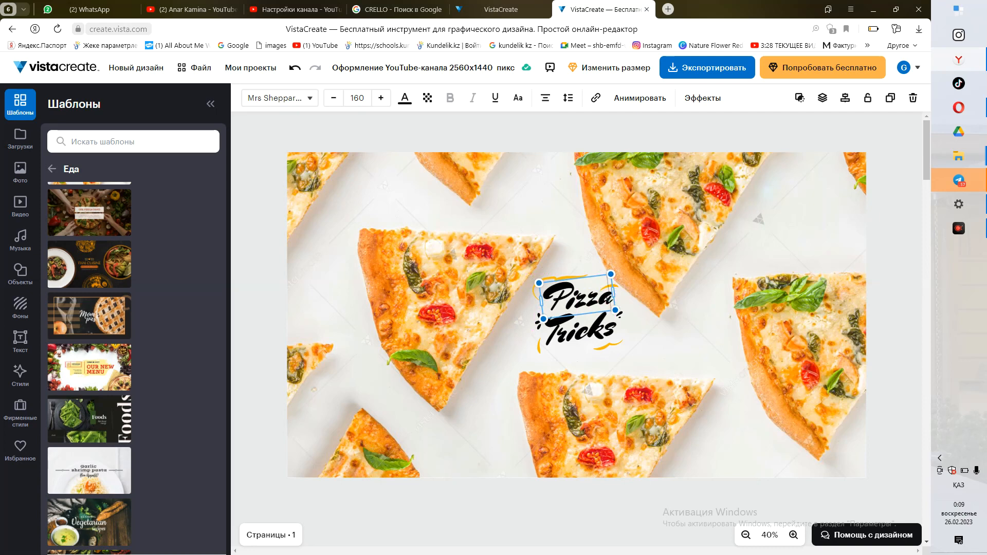
{"action": "left_click", "coordinate": [612, 302]}
{"action": "key", "text": "BackSpace"}
{"action": "key", "text": "BackSpace"}
{"action": "key", "text": "BackSpace"}
{"action": "key", "text": "BackSpace"}
{"action": "key", "text": "BackSpace"}
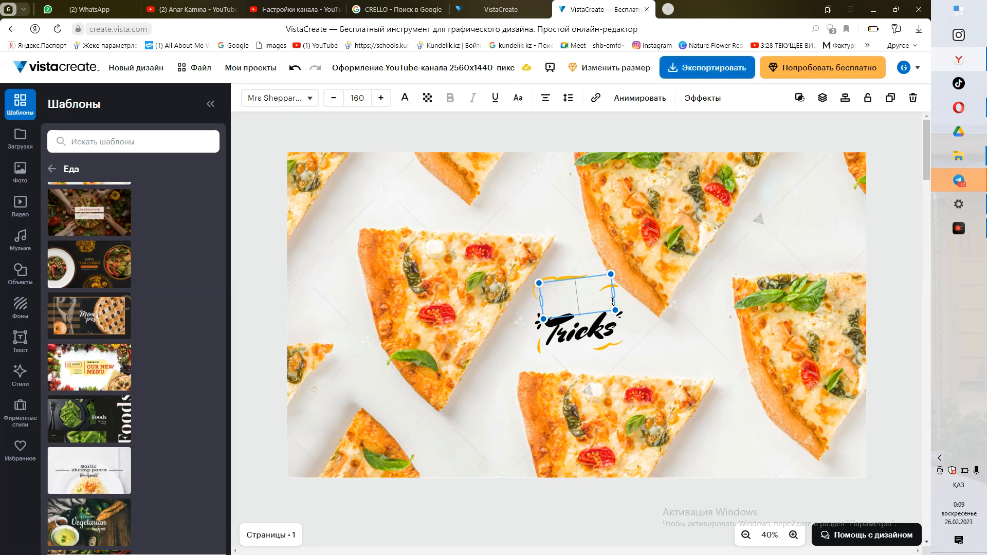
{"action": "type", "text": "Д"}
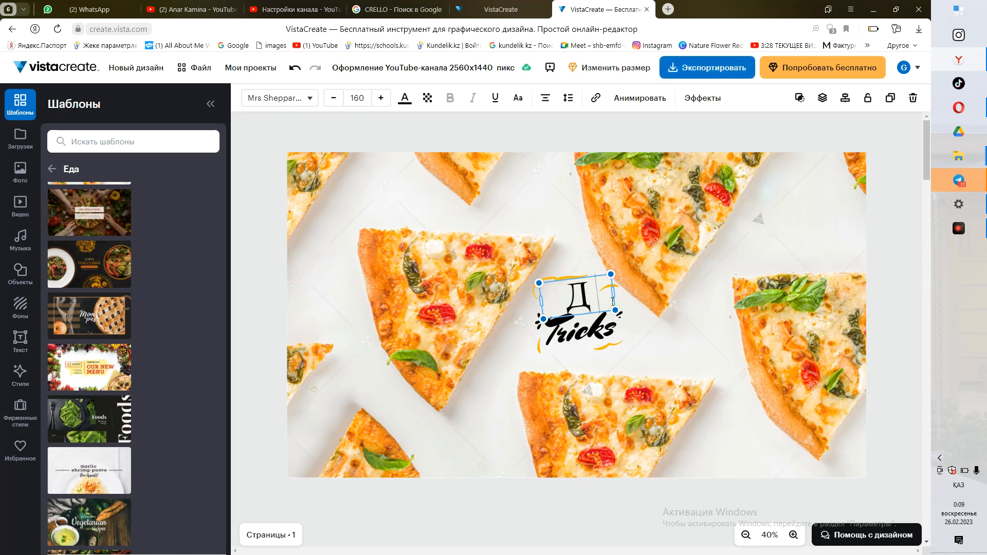
{"action": "type", "text": "əмді"}
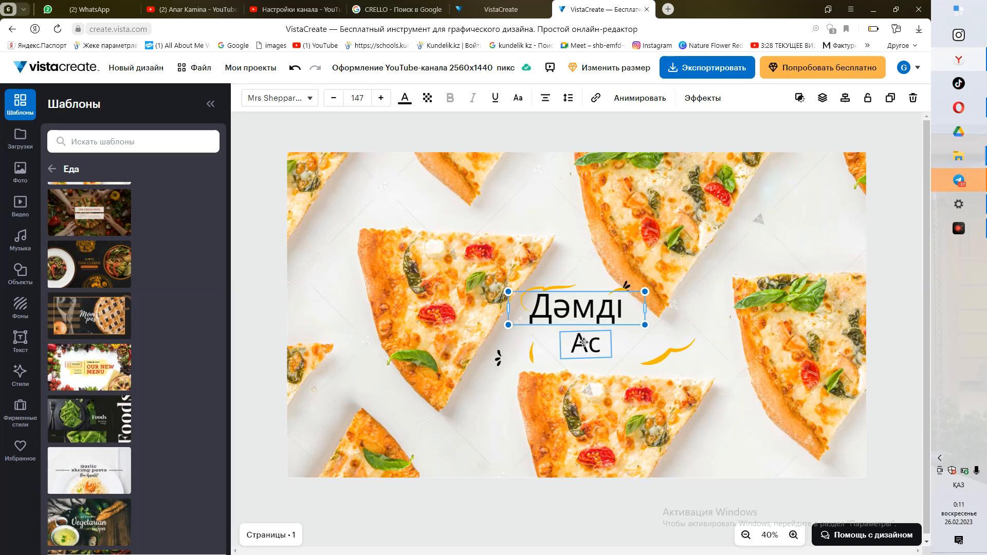
Shift the word "Ас" slightly beneath "Дәмді" and set its font to Alfa Slab One.
{"action": "left_click_drag", "start_coordinate": [588, 344], "coordinate": [574, 343]}
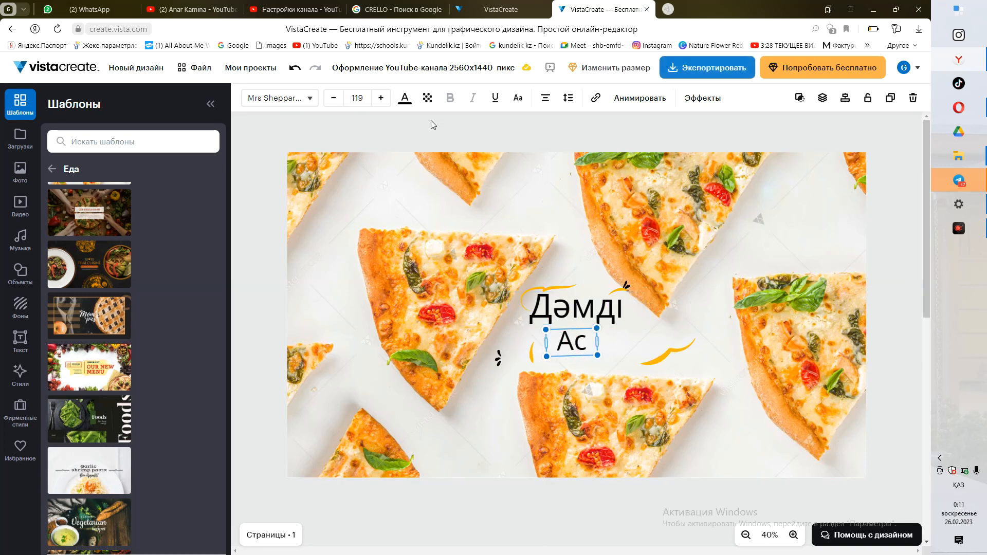
{"action": "left_click", "coordinate": [572, 341]}
{"action": "left_click", "coordinate": [297, 102]}
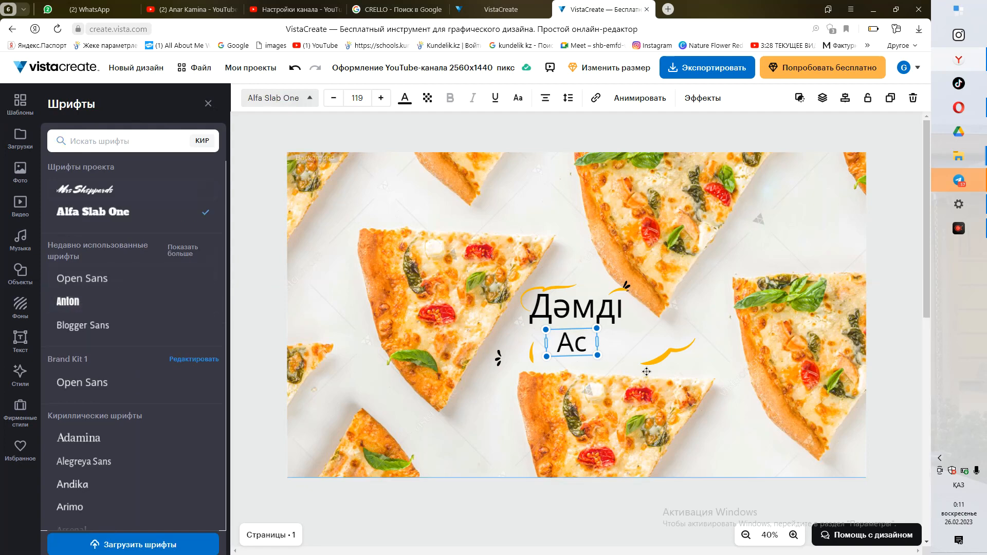
Enlarge the word "Ас" to font size 160 and position it centrally under "Дәмді".
{"action": "left_click", "coordinate": [381, 99]}
{"action": "left_click", "coordinate": [381, 98]}
{"action": "left_click", "coordinate": [381, 99]}
{"action": "left_click", "coordinate": [381, 99]}
{"action": "left_click", "coordinate": [382, 99]}
{"action": "left_click", "coordinate": [381, 99]}
{"action": "left_click", "coordinate": [382, 99]}
{"action": "left_click", "coordinate": [381, 98]}
{"action": "left_click", "coordinate": [381, 99]}
{"action": "left_click_drag", "start_coordinate": [624, 342], "coordinate": [564, 326]}
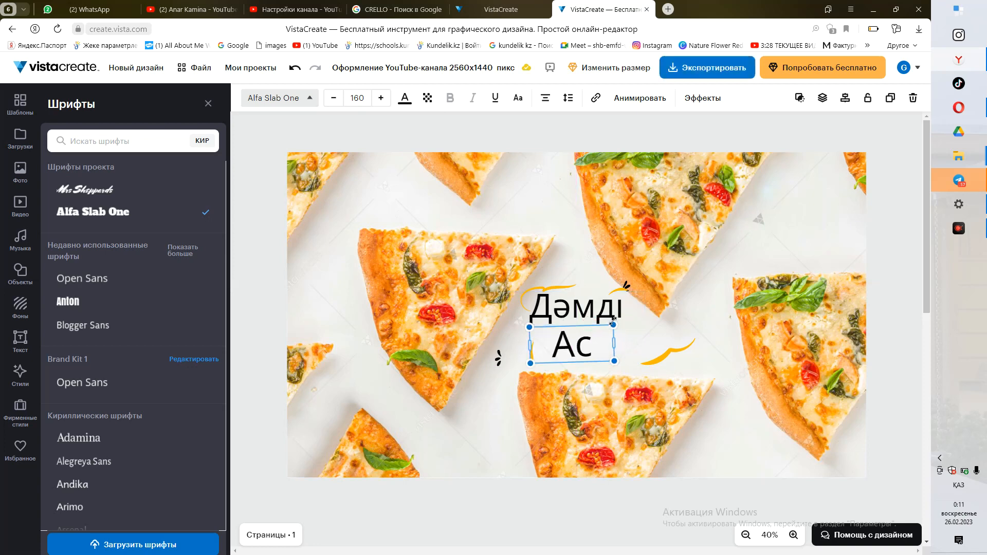
{"action": "left_click_drag", "start_coordinate": [610, 315], "coordinate": [612, 317]}
{"action": "left_click", "coordinate": [659, 338]}
Open the image editing options for the banner's pizza background.
{"action": "left_click", "coordinate": [838, 210]}
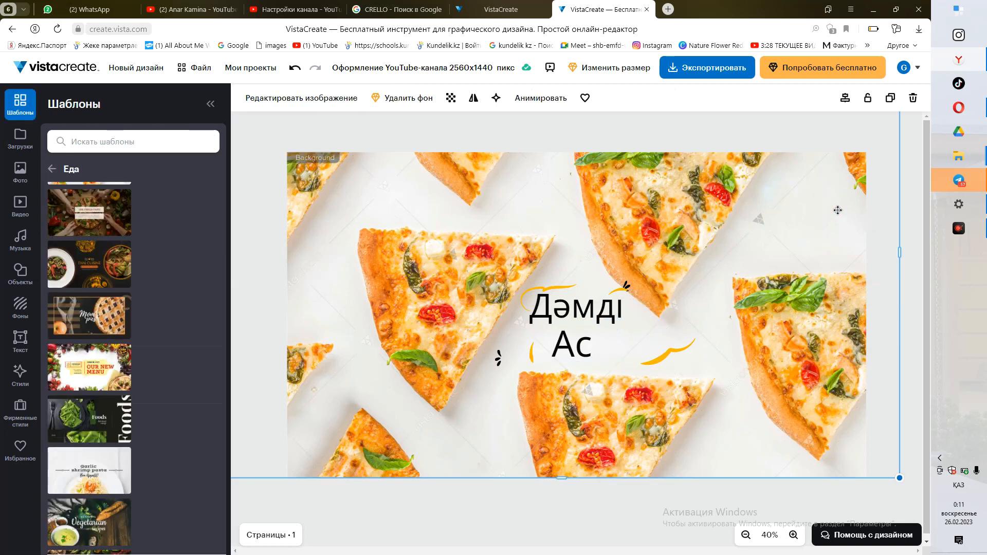
{"action": "left_click", "coordinate": [605, 310]}
{"action": "left_click", "coordinate": [817, 200]}
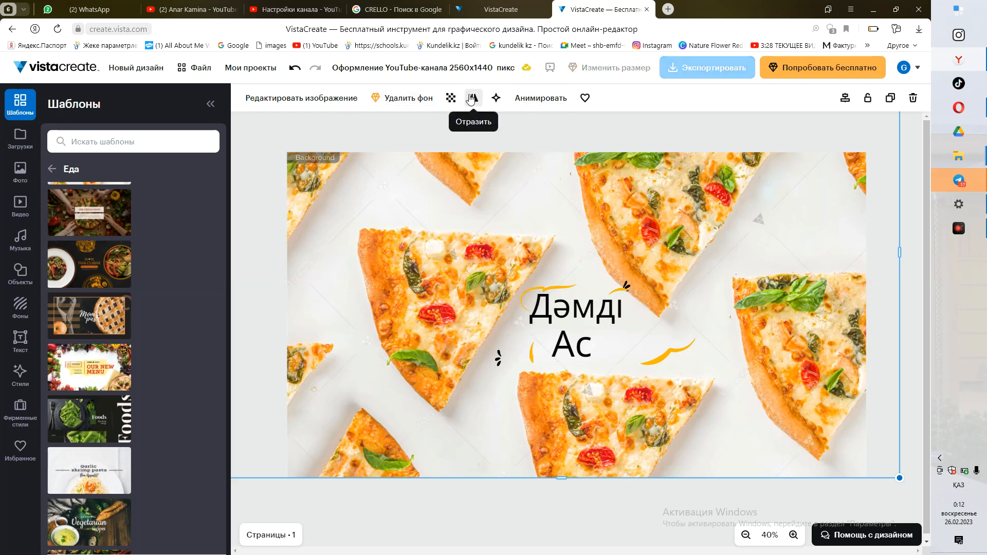
{"action": "left_click", "coordinate": [304, 98]}
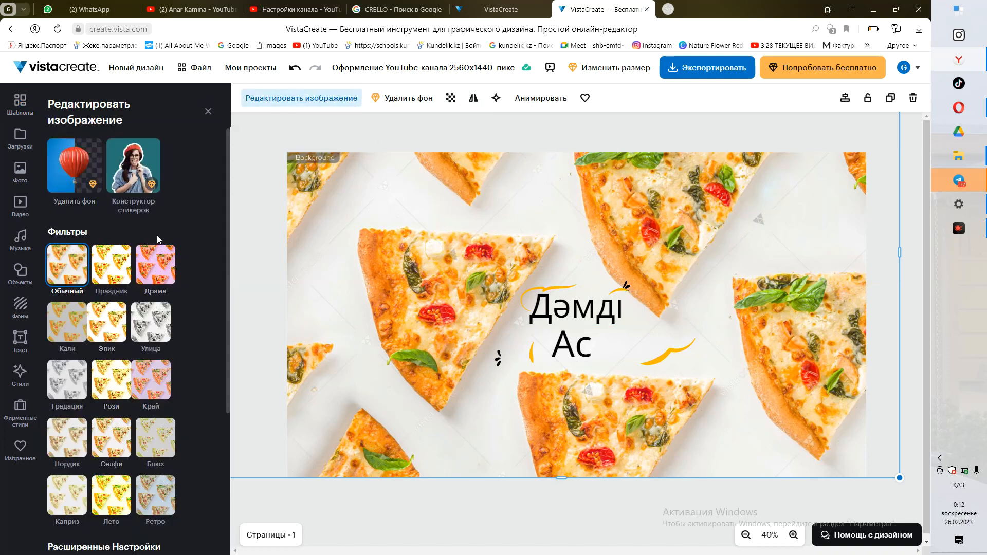
Compare several filters on the banner's pizza background and apply the Край filter.
{"action": "left_click", "coordinate": [164, 271]}
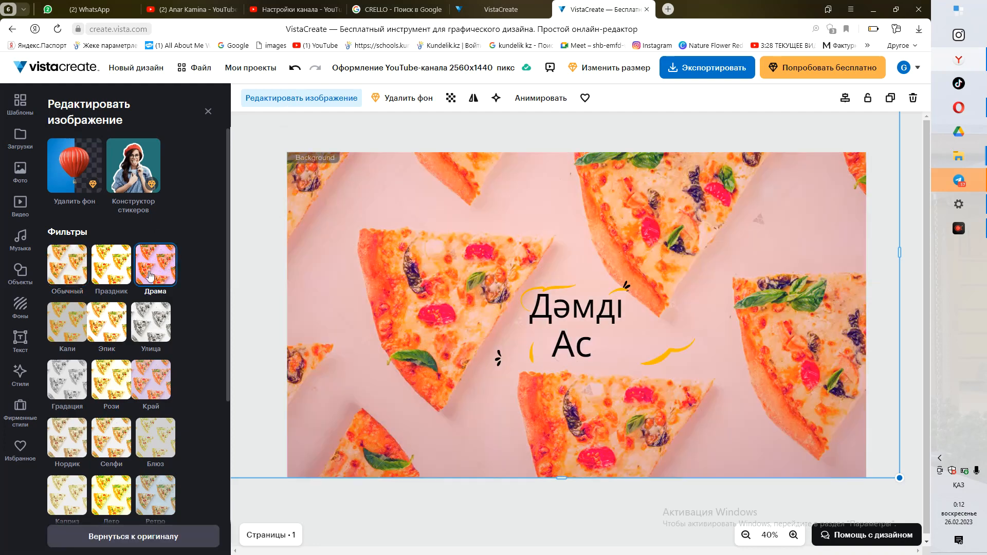
{"action": "left_click", "coordinate": [118, 279]}
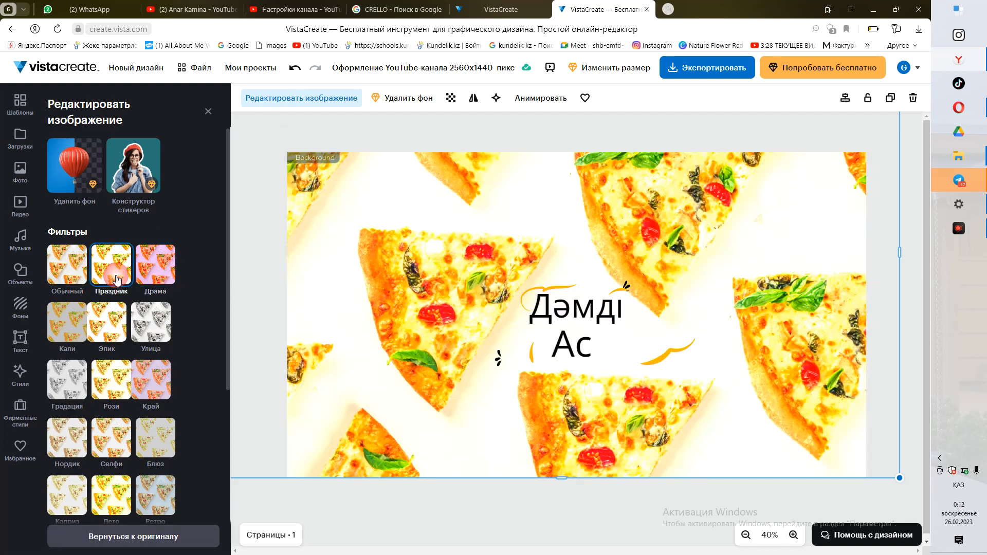
{"action": "left_click", "coordinate": [62, 273]}
{"action": "left_click", "coordinate": [110, 379]}
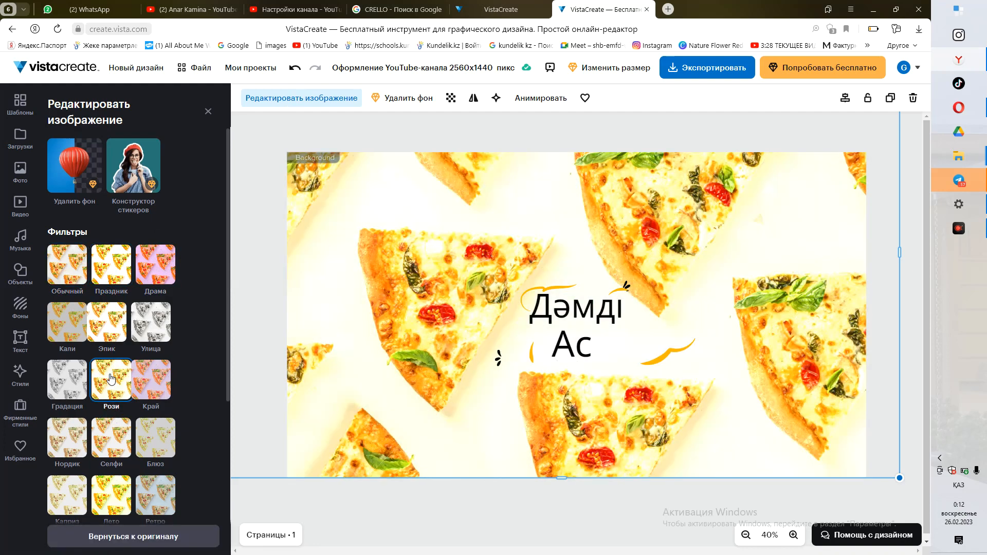
{"action": "left_click", "coordinate": [153, 391]}
{"action": "scroll", "coordinate": [222, 332], "scroll_direction": "down", "scroll_amount": 3}
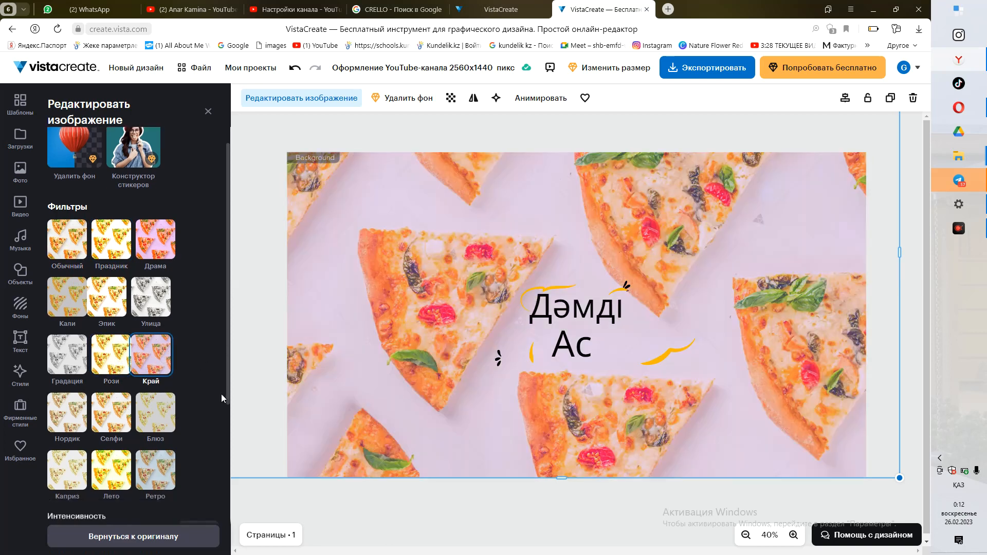
{"action": "left_click", "coordinate": [118, 332]}
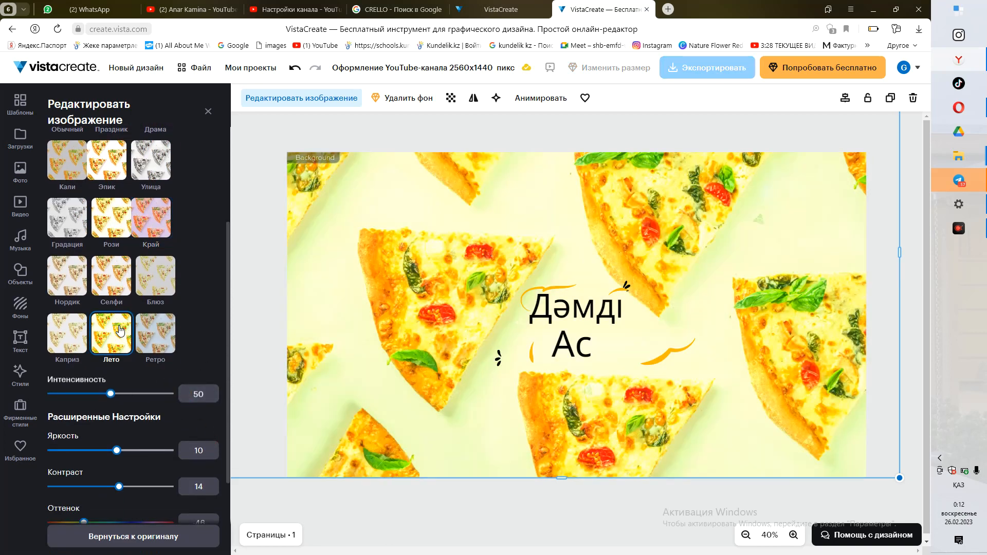
{"action": "left_click", "coordinate": [152, 222]}
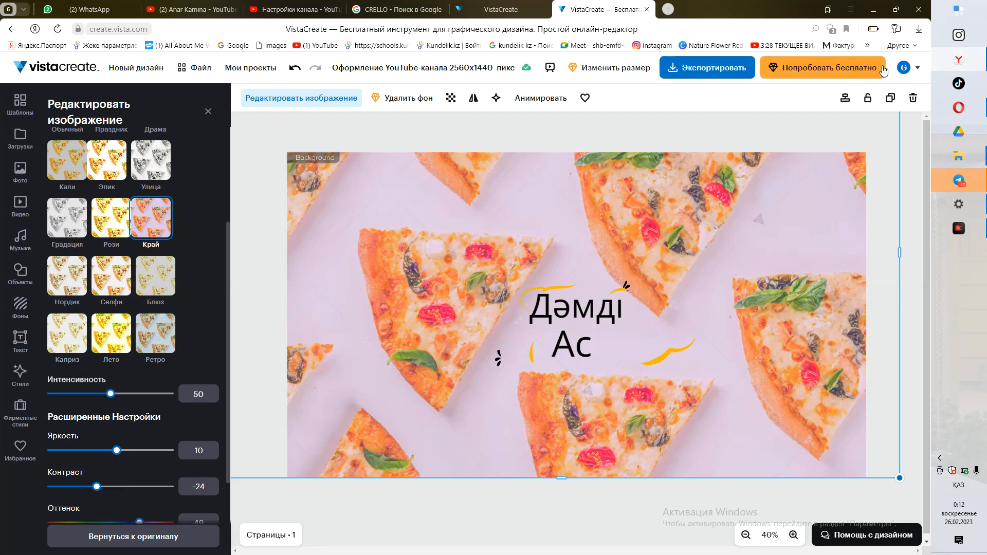
Download the banner design as a PNG file at 1x original scale.
{"action": "left_click", "coordinate": [688, 66]}
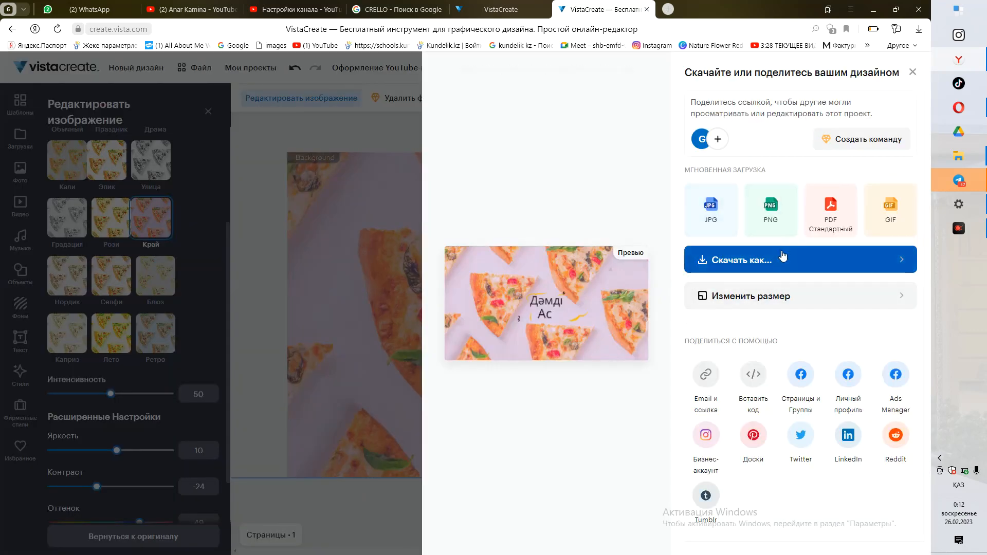
{"action": "left_click", "coordinate": [842, 265]}
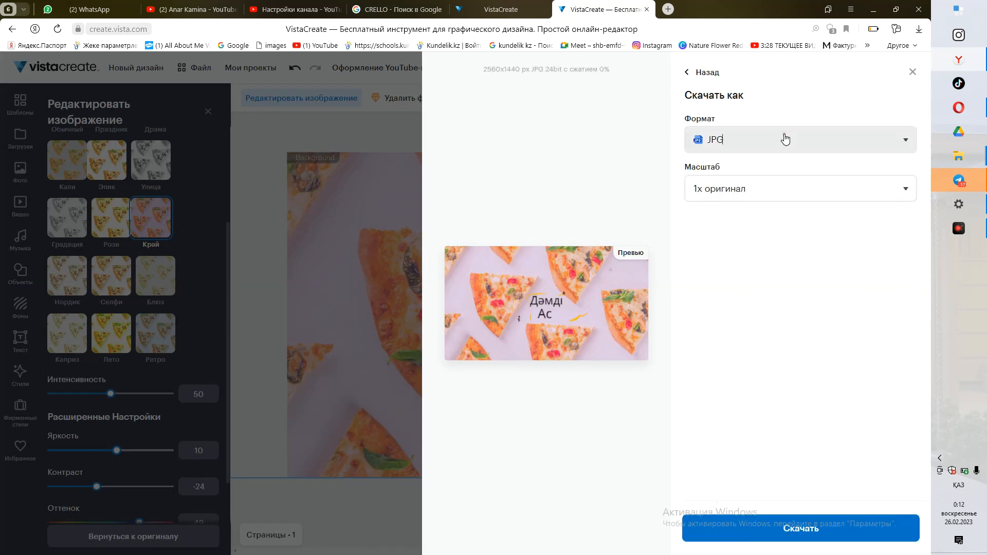
{"action": "left_click", "coordinate": [786, 139]}
{"action": "left_click", "coordinate": [761, 203]}
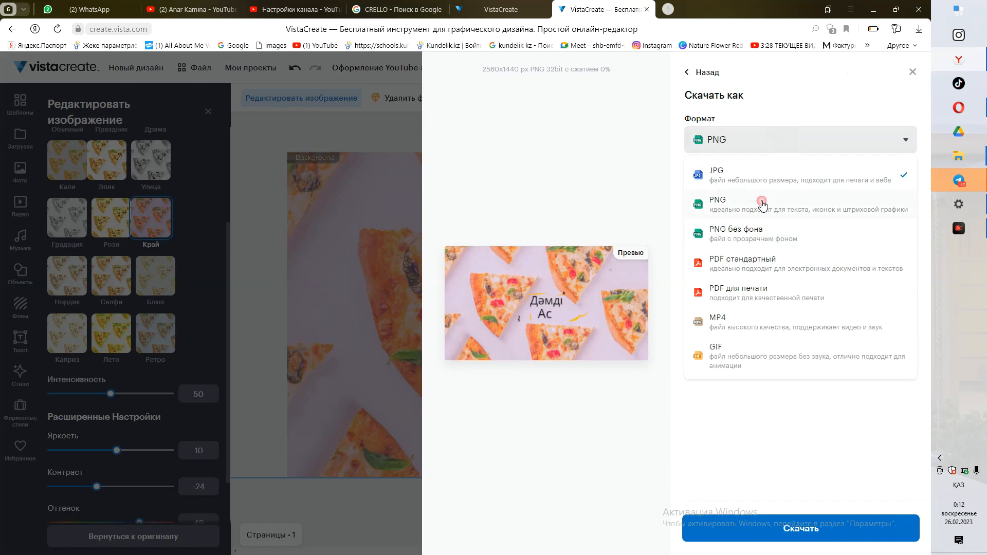
{"action": "left_click", "coordinate": [739, 147]}
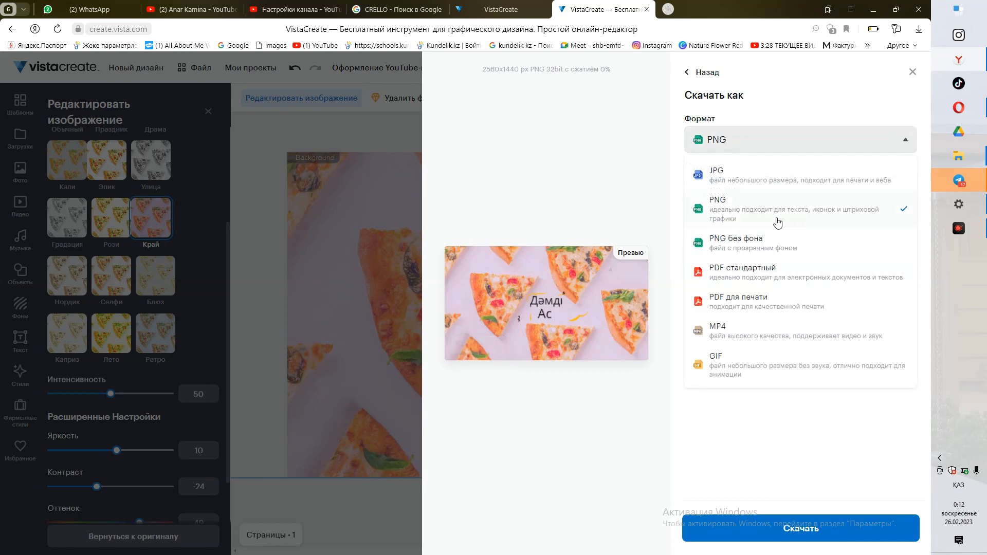
{"action": "left_click", "coordinate": [761, 204]}
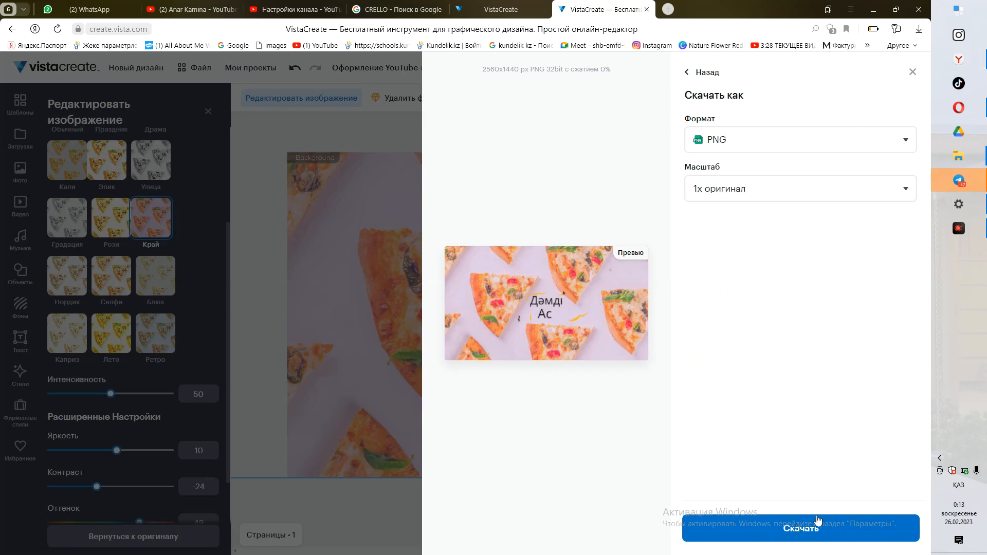
{"action": "left_click", "coordinate": [777, 534]}
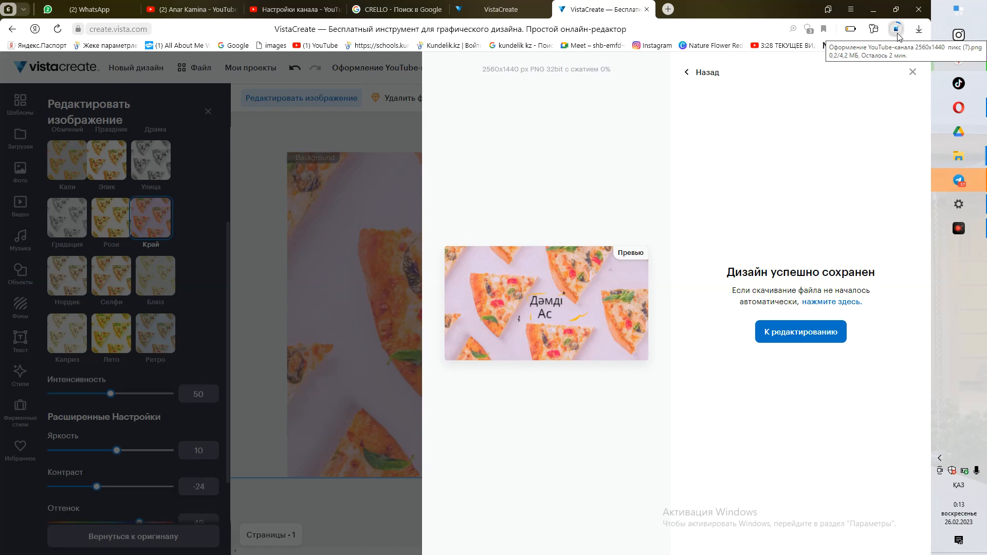
Switch to YouTube Studio and look through the channel's content, analytics, comments, subtitles and copyright sections.
{"action": "left_click", "coordinate": [277, 7]}
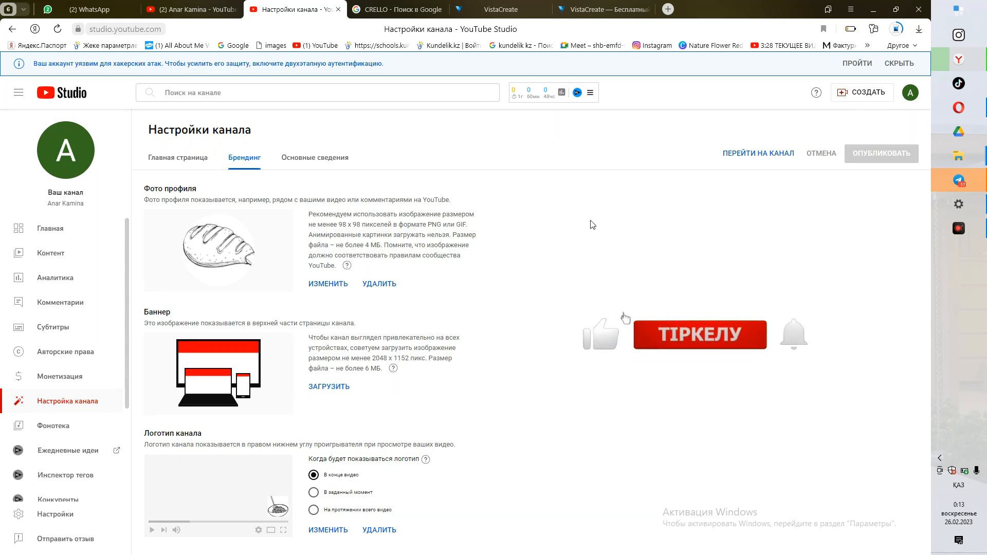
{"action": "left_click", "coordinate": [50, 256]}
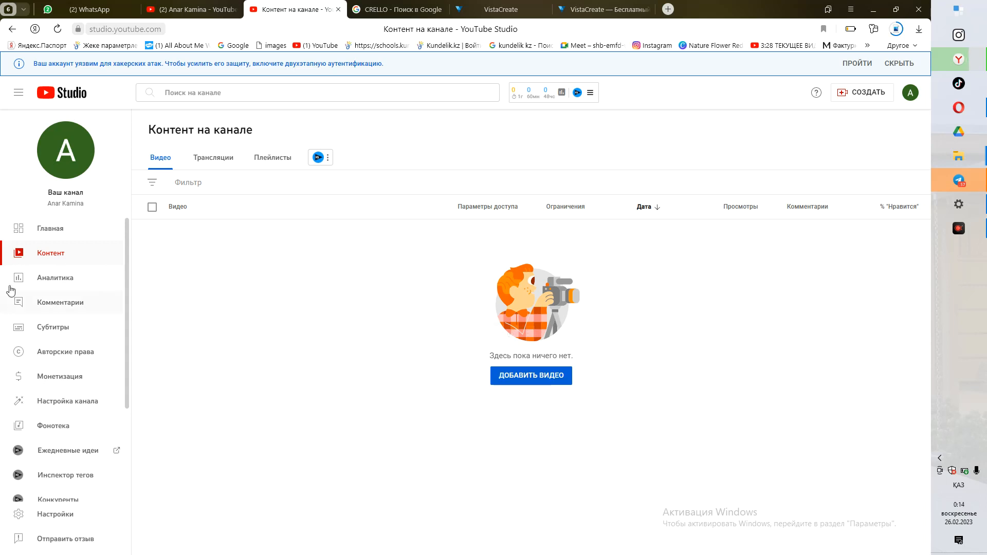
{"action": "left_click", "coordinate": [41, 281]}
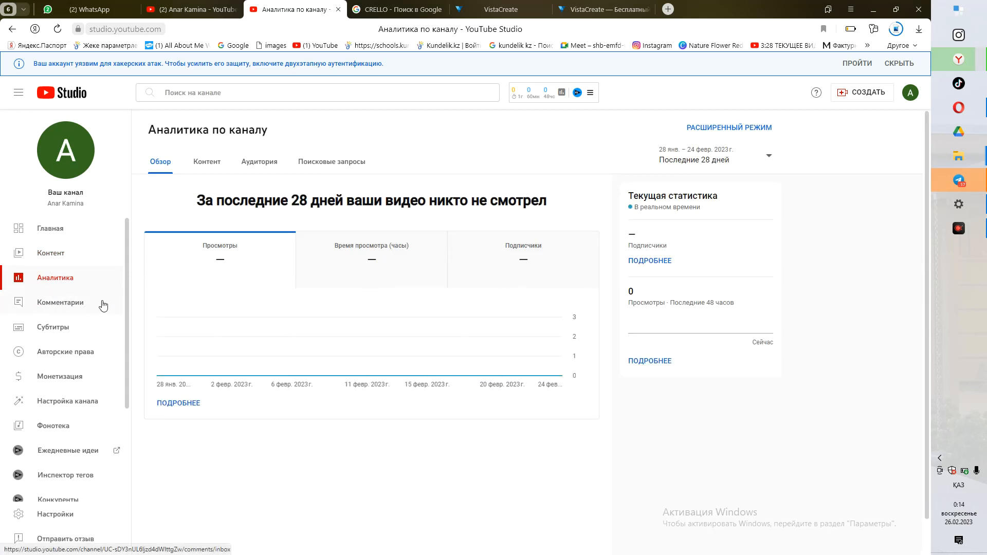
{"action": "left_click", "coordinate": [81, 305]}
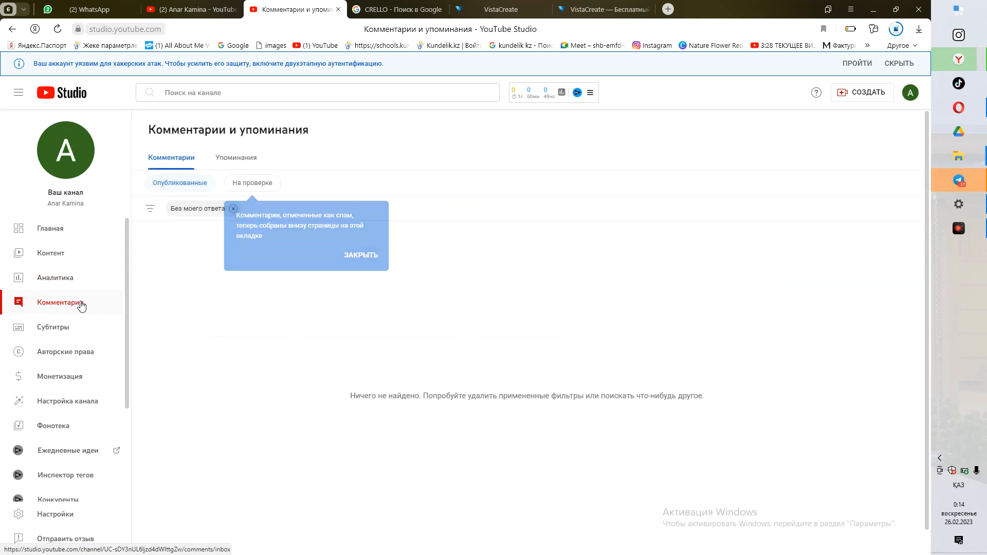
{"action": "left_click", "coordinate": [20, 333]}
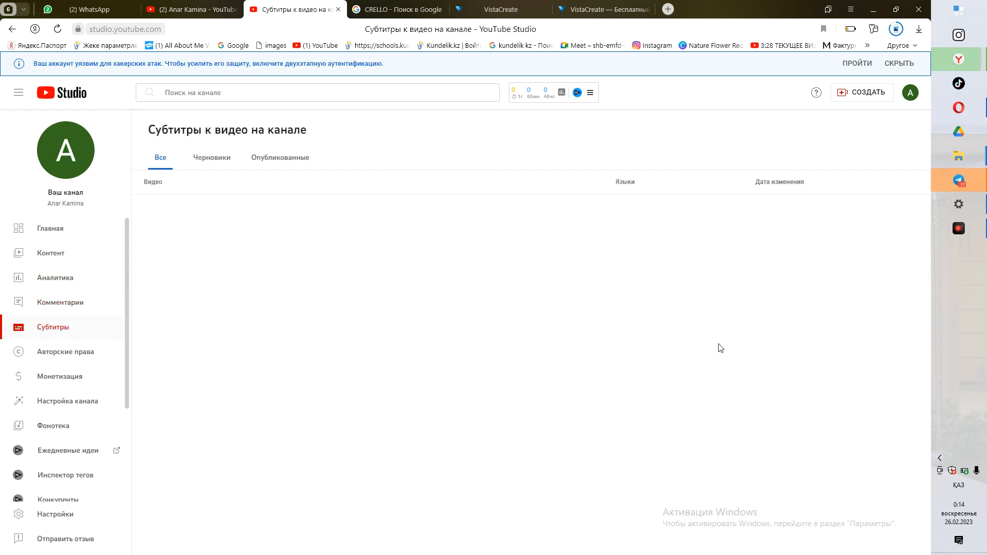
{"action": "left_click", "coordinate": [77, 358]}
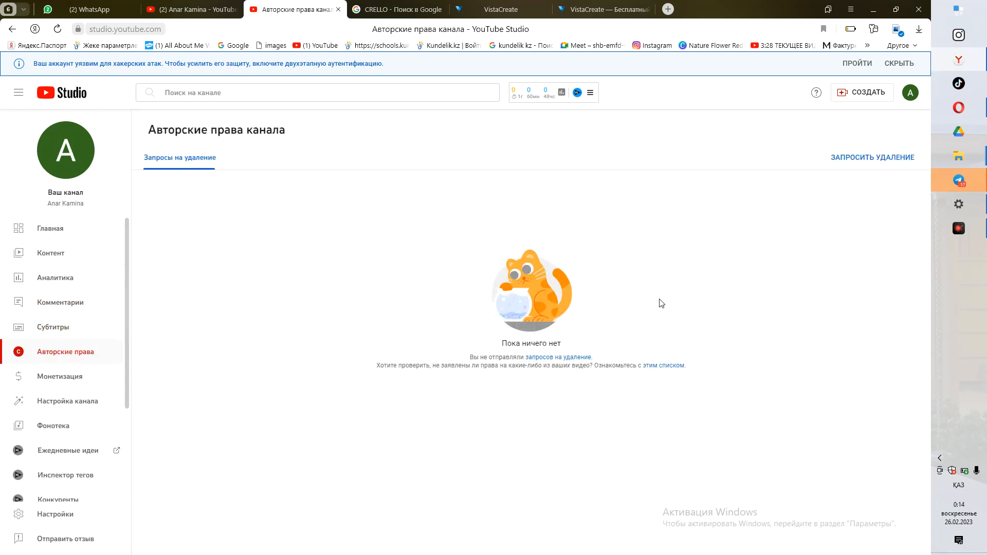
Review the monetization benefits and partner program requirements, and view the home page layout in the channel settings.
{"action": "left_click", "coordinate": [65, 377]}
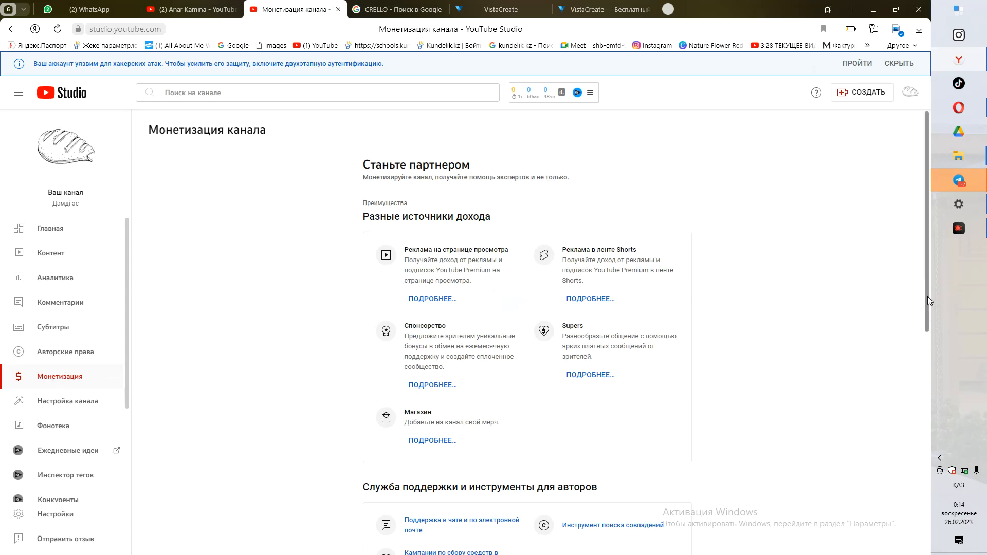
{"action": "left_click_drag", "start_coordinate": [927, 296], "coordinate": [911, 439]}
{"action": "scroll", "coordinate": [912, 439], "scroll_direction": "down", "scroll_amount": 3}
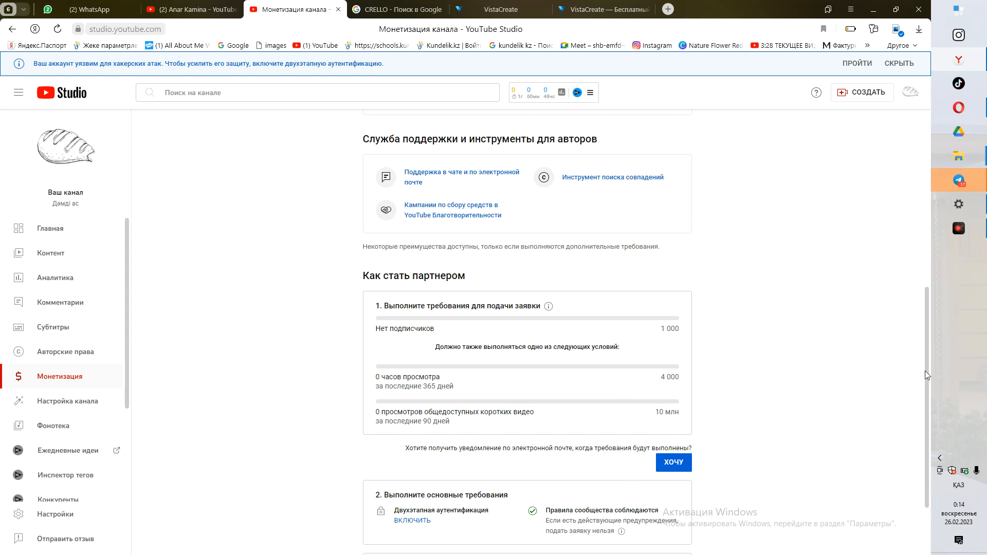
{"action": "left_click", "coordinate": [84, 400]}
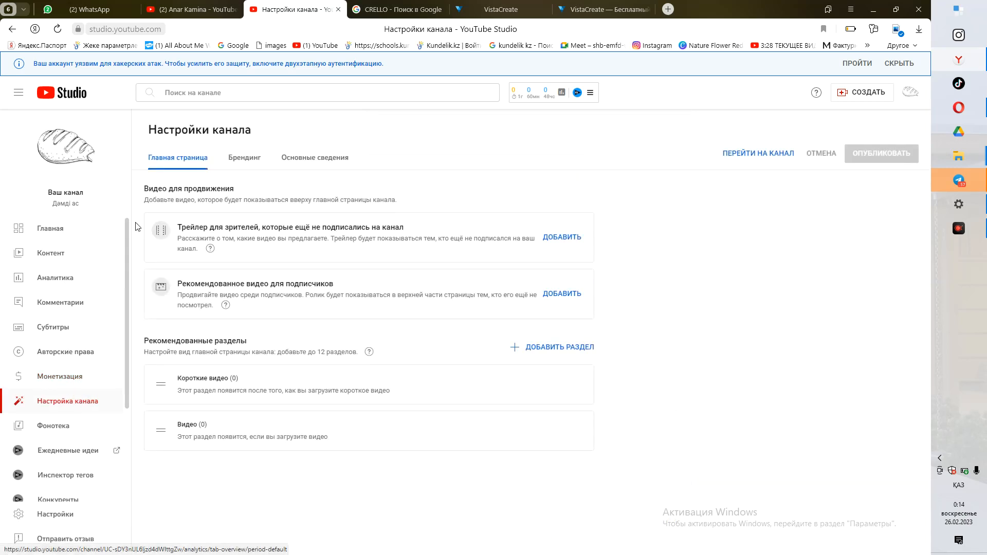
Preview the track "Ice & Fire" in the channel's audio library and pause it.
{"action": "left_click", "coordinate": [73, 426]}
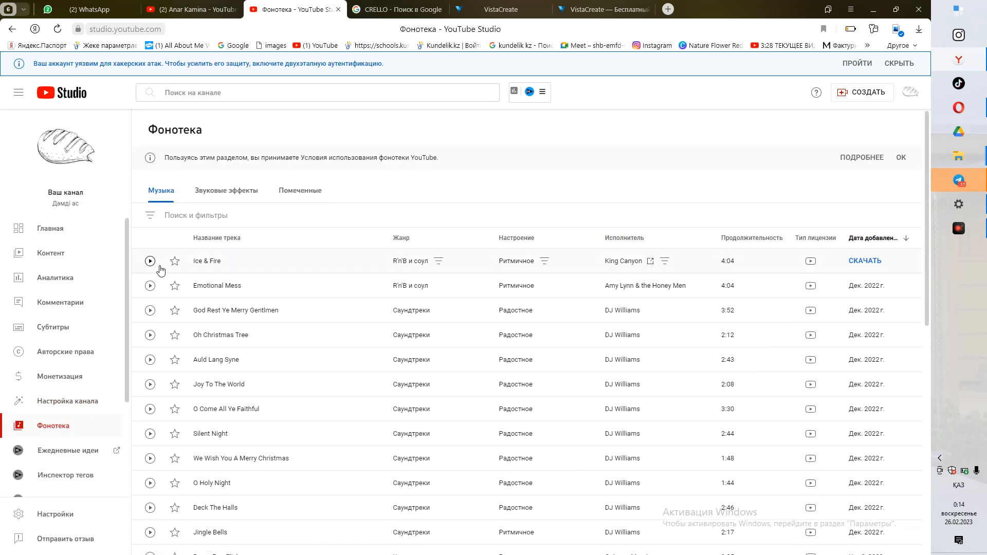
{"action": "left_click", "coordinate": [153, 263]}
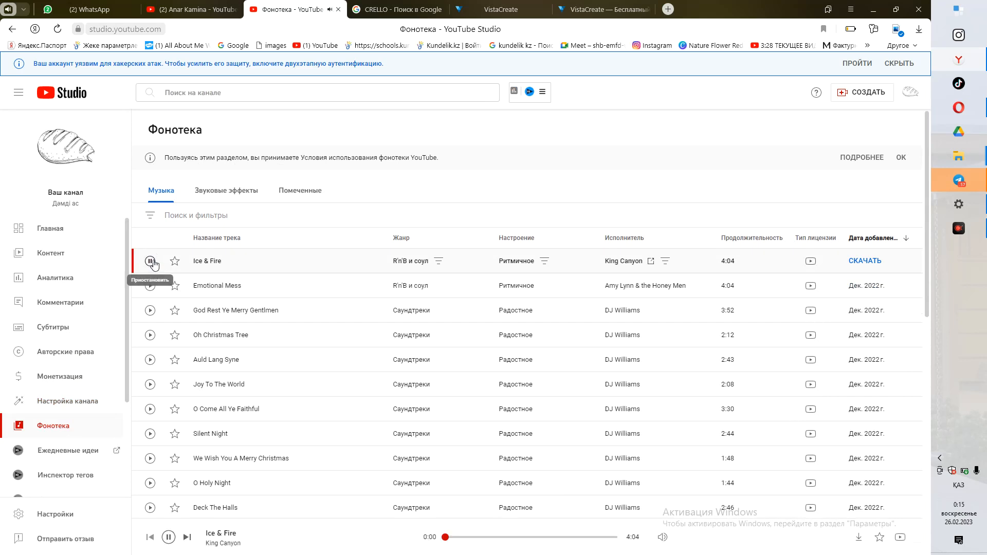
{"action": "left_click", "coordinate": [151, 263]}
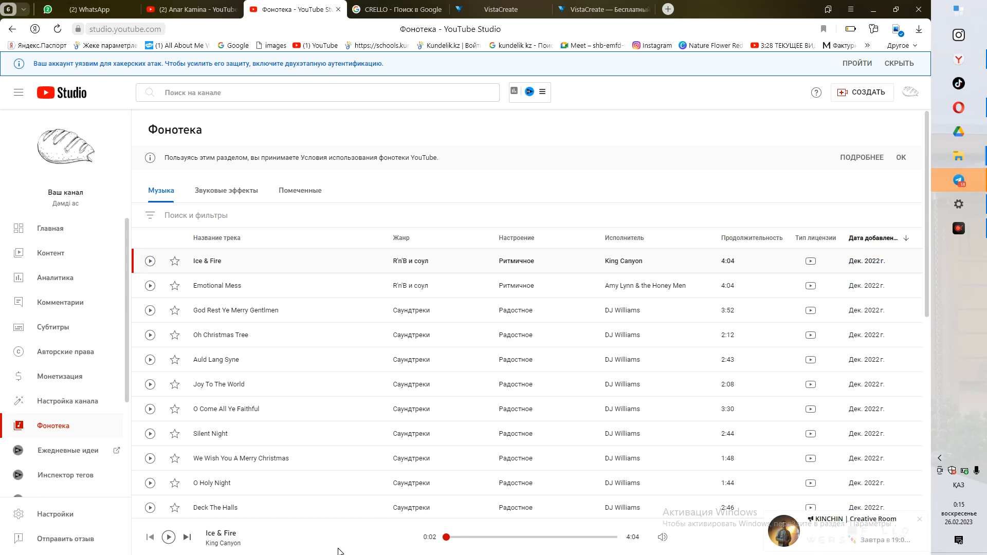
Reload the channel's public YouTube page to check its banner, profile picture, name, handle and description.
{"action": "left_click", "coordinate": [739, 446]}
{"action": "mouse_move", "coordinate": [848, 263]}
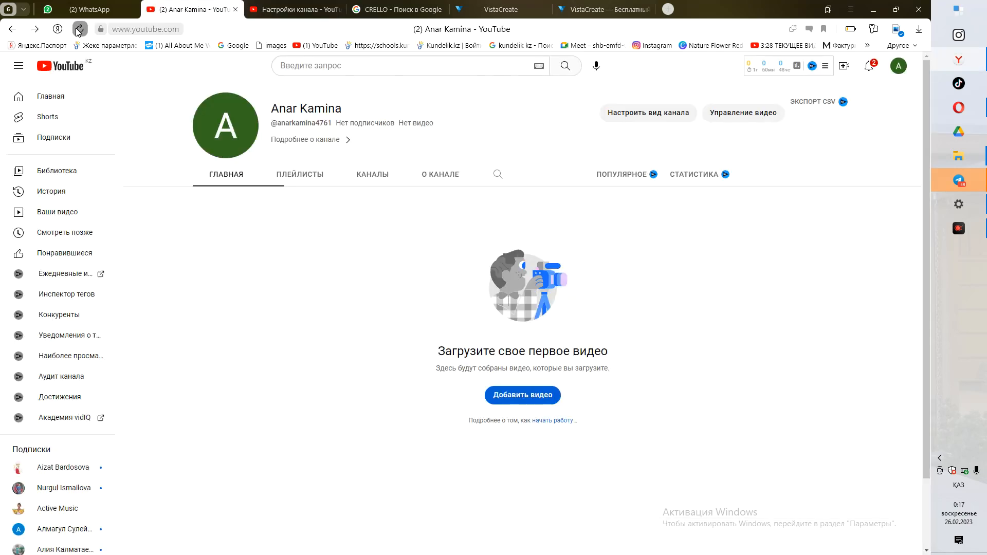
{"action": "left_click", "coordinate": [78, 29]}
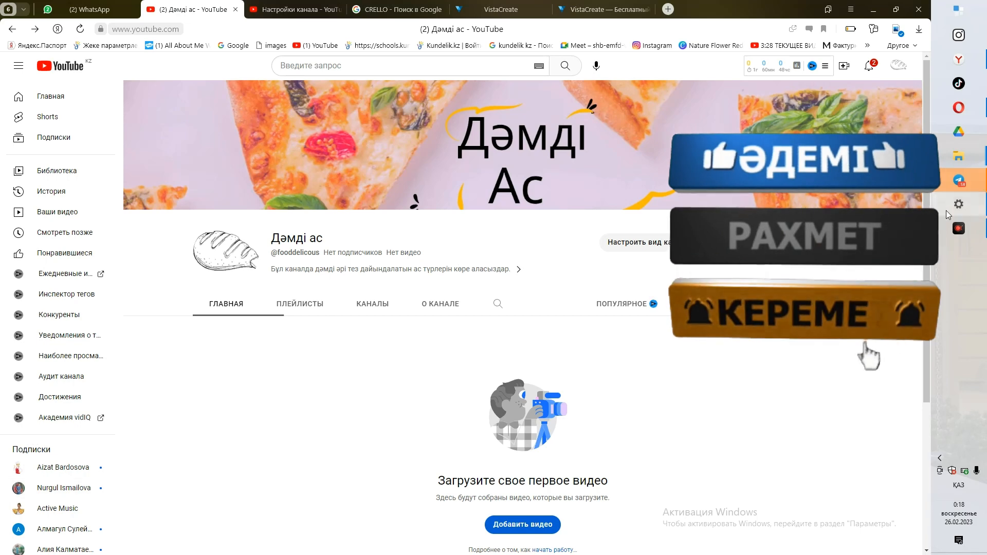
{"action": "left_click_drag", "start_coordinate": [929, 278], "coordinate": [904, 173]}
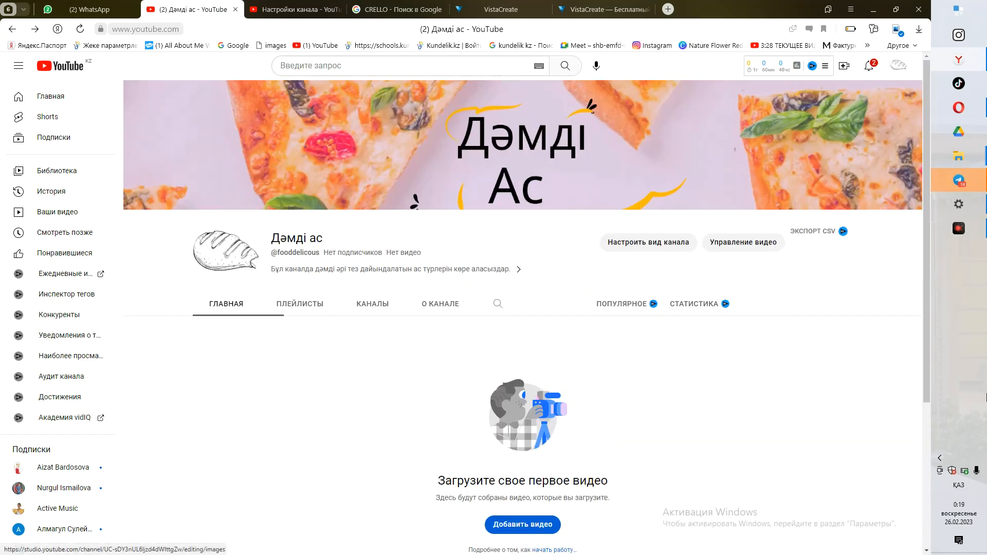
{"action": "mouse_move", "coordinate": [86, 11]}
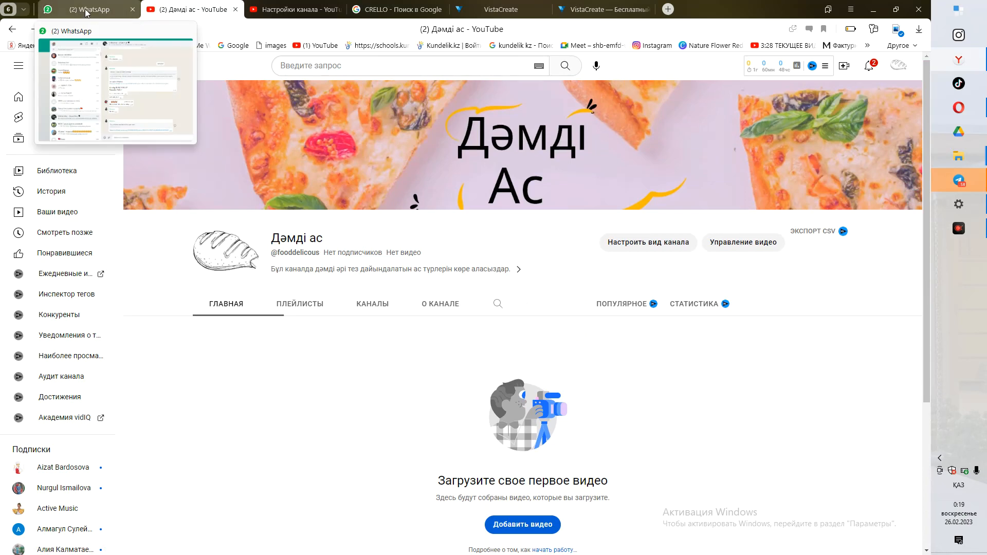